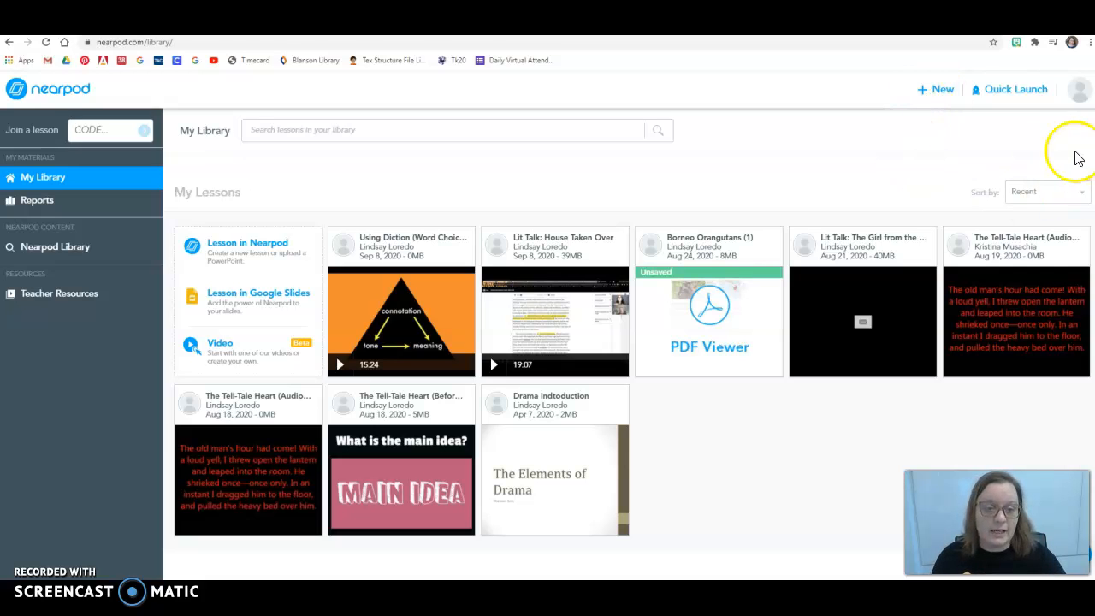
Step: Start a new Nearpod lesson from the library, dismissing the Google Slides notice
{"action": "left_click", "coordinate": [929, 94]}
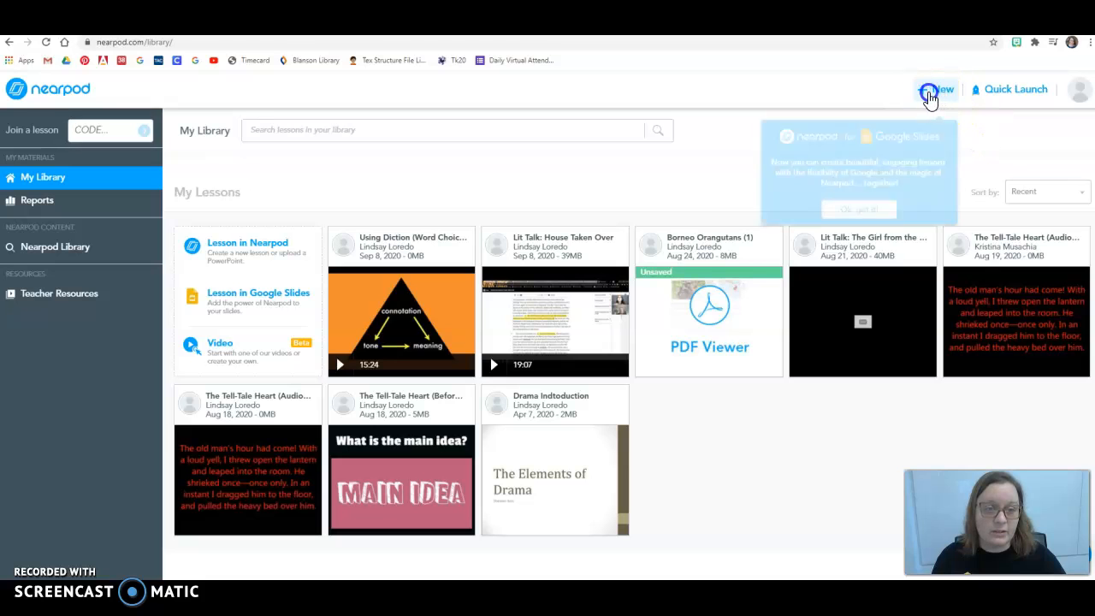
{"action": "left_click", "coordinate": [854, 200]}
{"action": "left_click", "coordinate": [918, 118]}
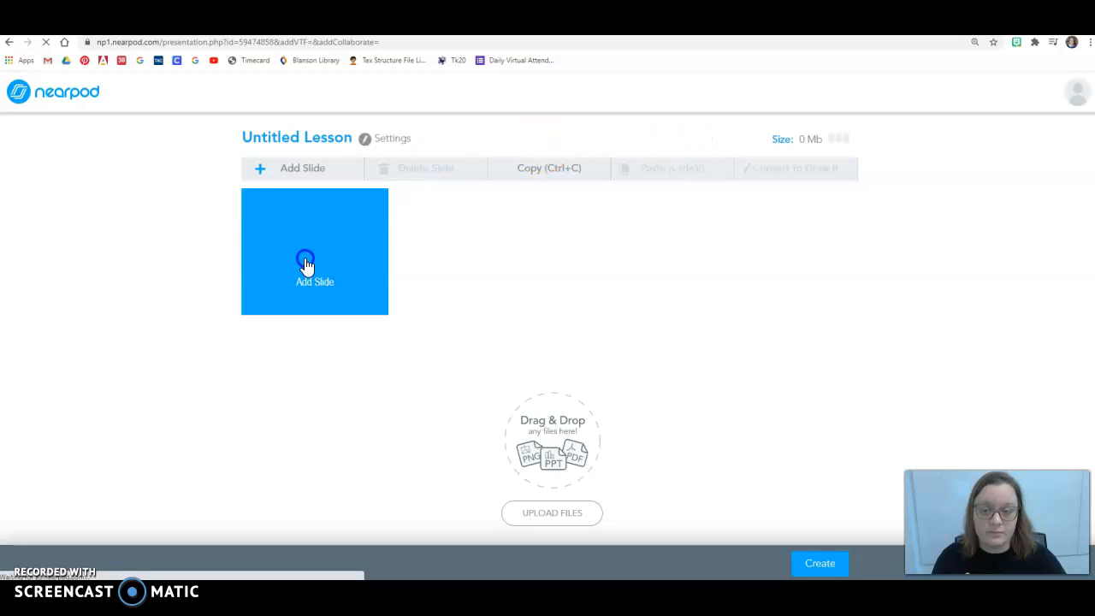
Step: Add a video slide to the untitled lesson and choose YouTube as the video source
{"action": "left_click", "coordinate": [313, 261]}
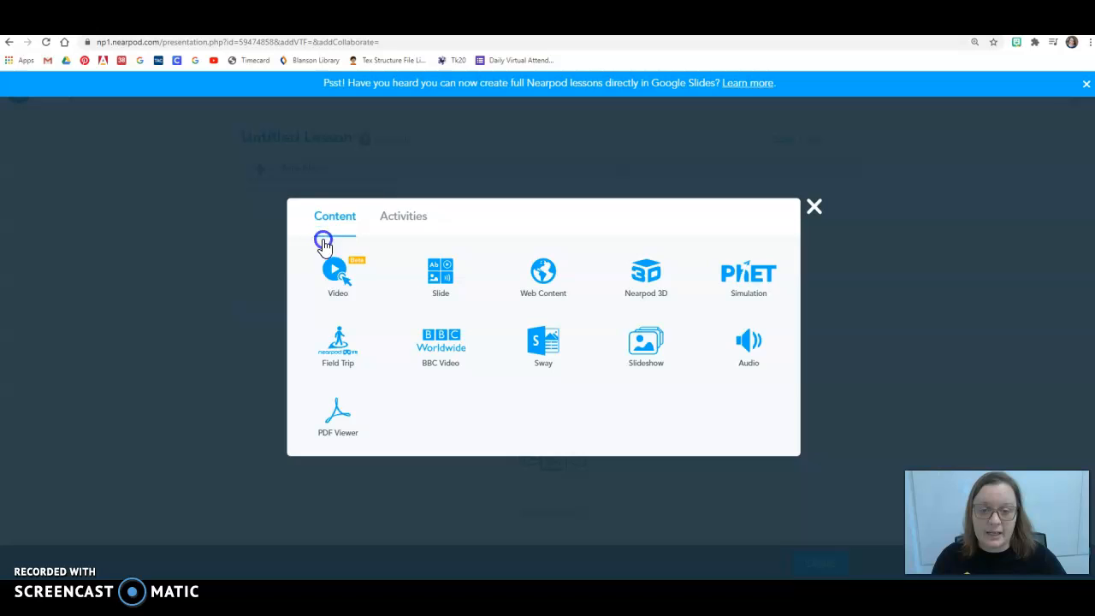
{"action": "left_click", "coordinate": [325, 290]}
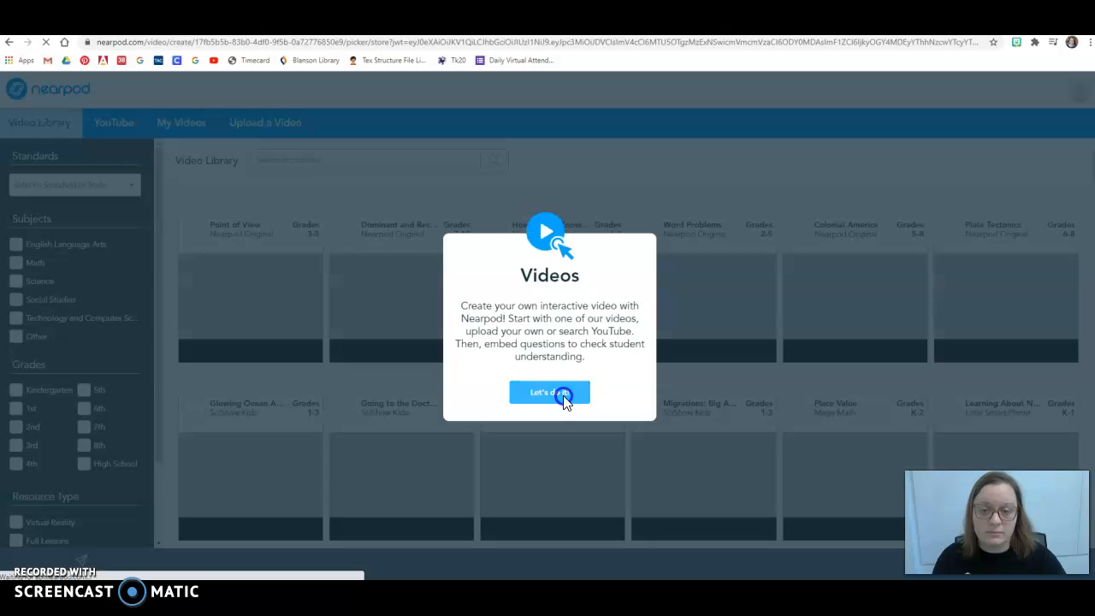
{"action": "left_click", "coordinate": [556, 393]}
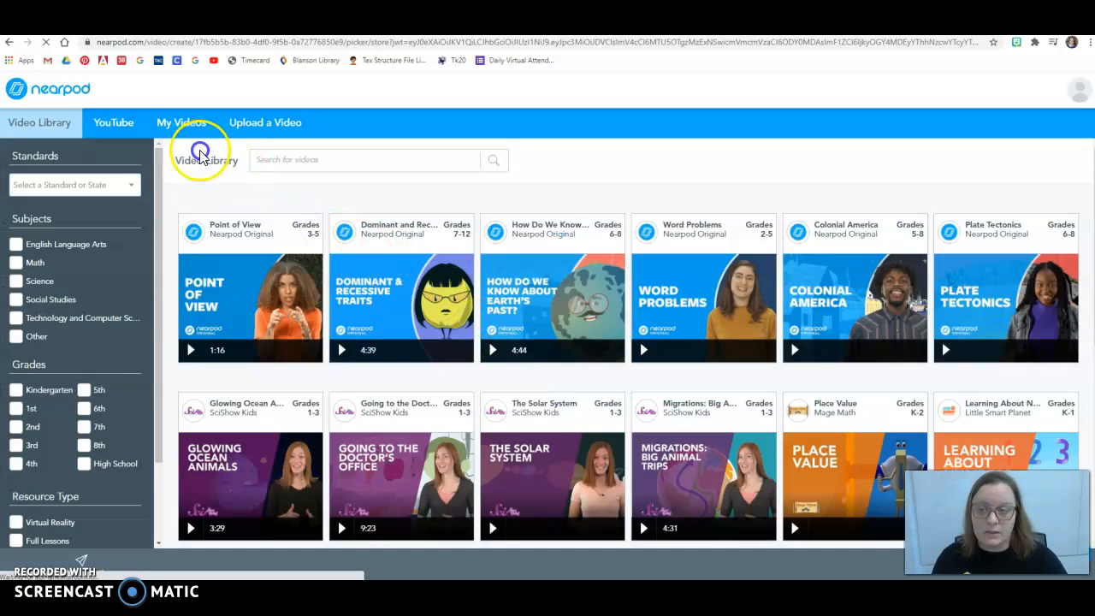
{"action": "left_click", "coordinate": [114, 125]}
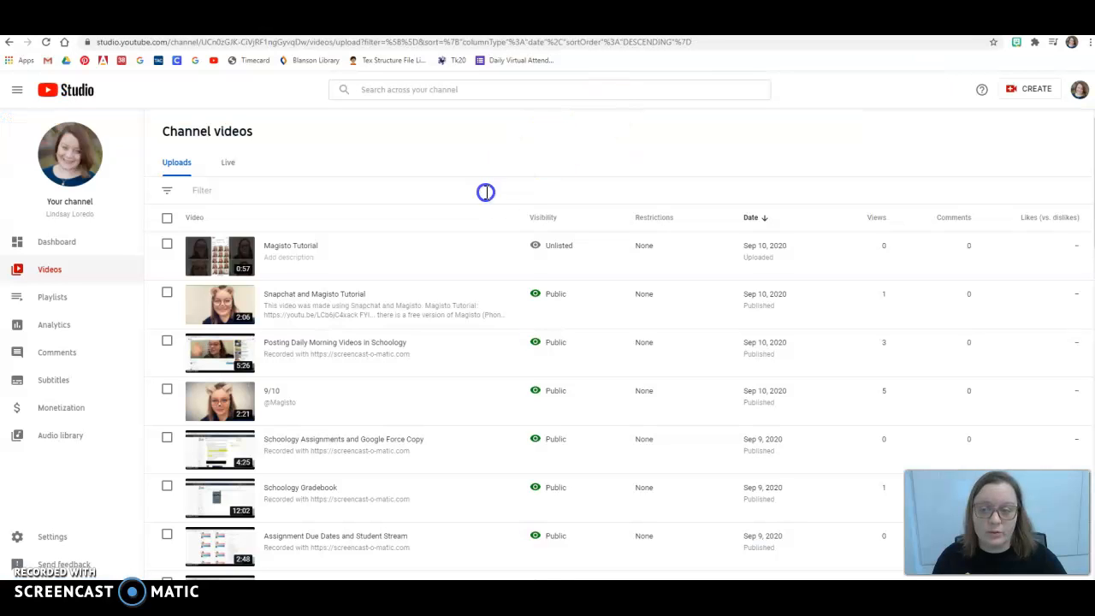
Step: Switch to YouTube Studio, open the details of the uploaded video Recording #12 and copy its video link
{"action": "scroll", "coordinate": [407, 315], "scroll_direction": "down", "scroll_amount": 10}
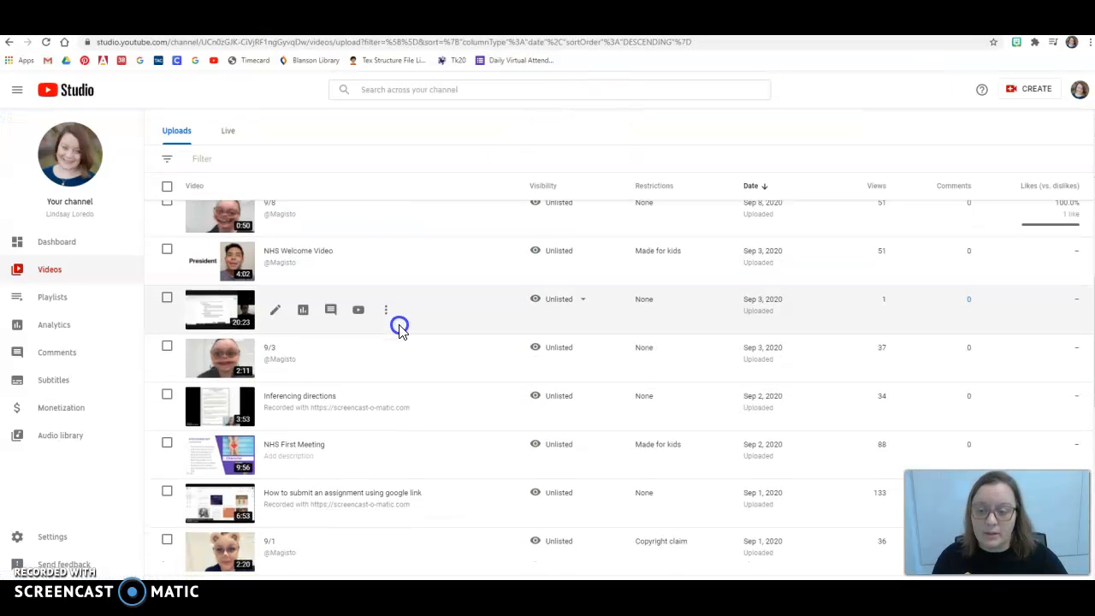
{"action": "scroll", "coordinate": [399, 330], "scroll_direction": "down", "scroll_amount": 5}
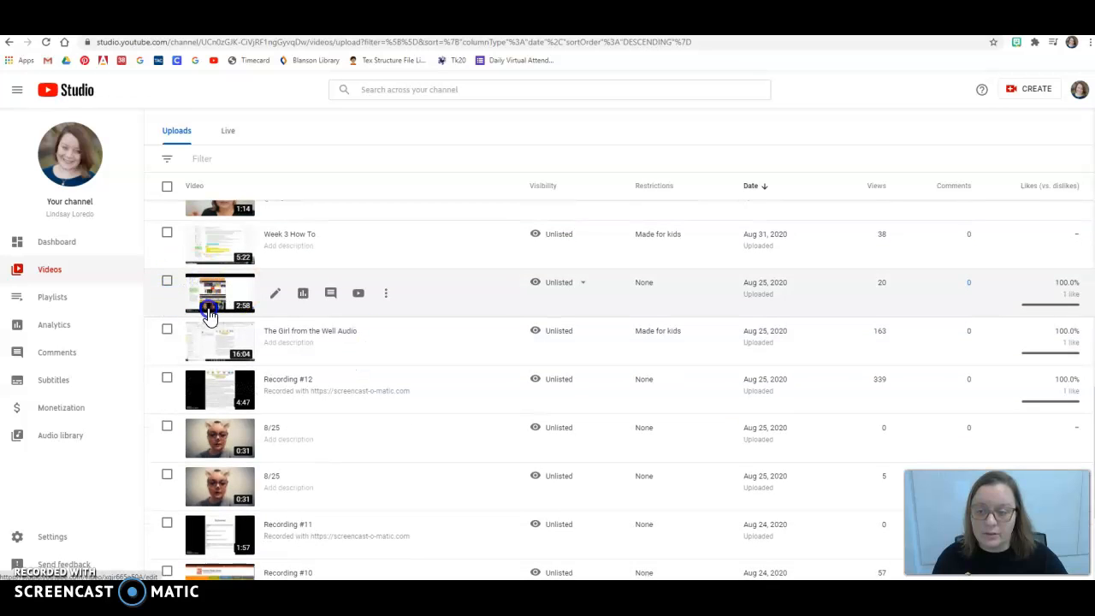
{"action": "scroll", "coordinate": [209, 317], "scroll_direction": "down", "scroll_amount": 1}
{"action": "scroll", "coordinate": [208, 316], "scroll_direction": "down", "scroll_amount": 1}
{"action": "scroll", "coordinate": [213, 315], "scroll_direction": "down", "scroll_amount": 2}
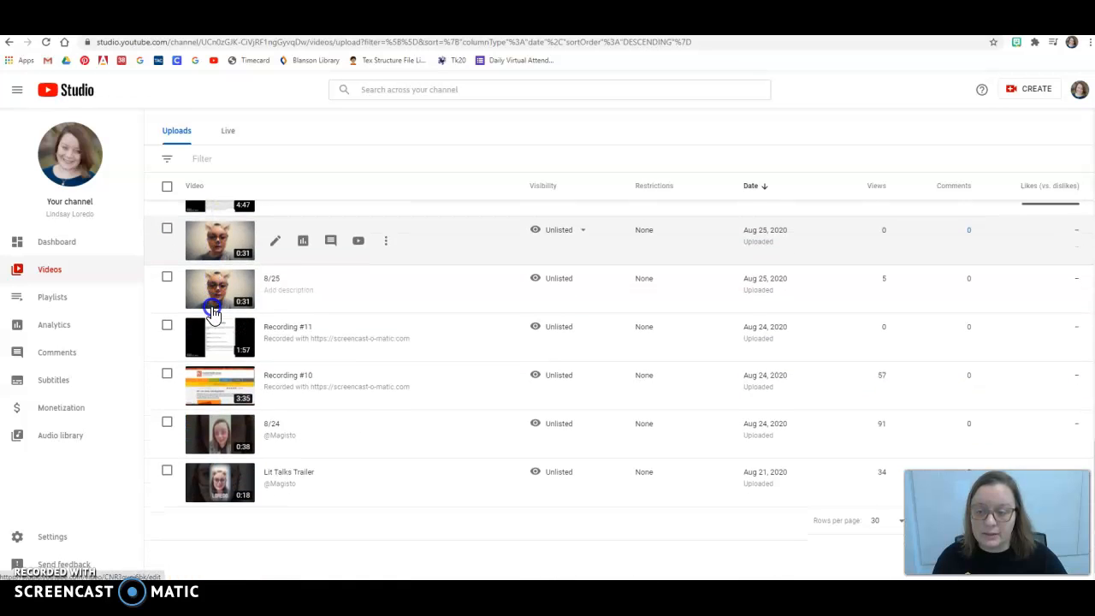
{"action": "scroll", "coordinate": [212, 315], "scroll_direction": "up", "scroll_amount": 2}
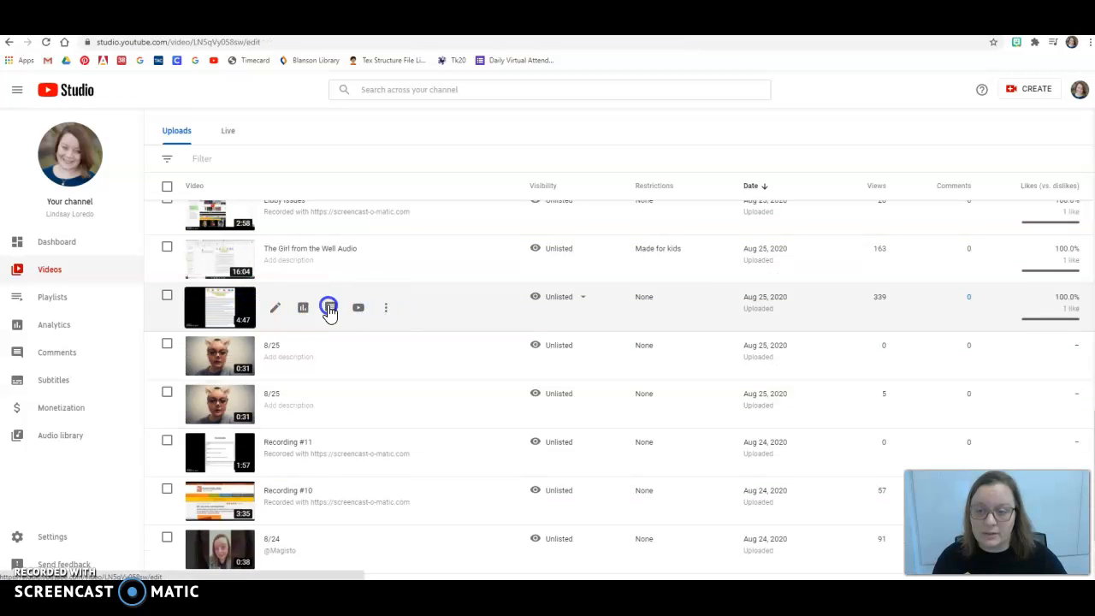
{"action": "left_click", "coordinate": [276, 310]}
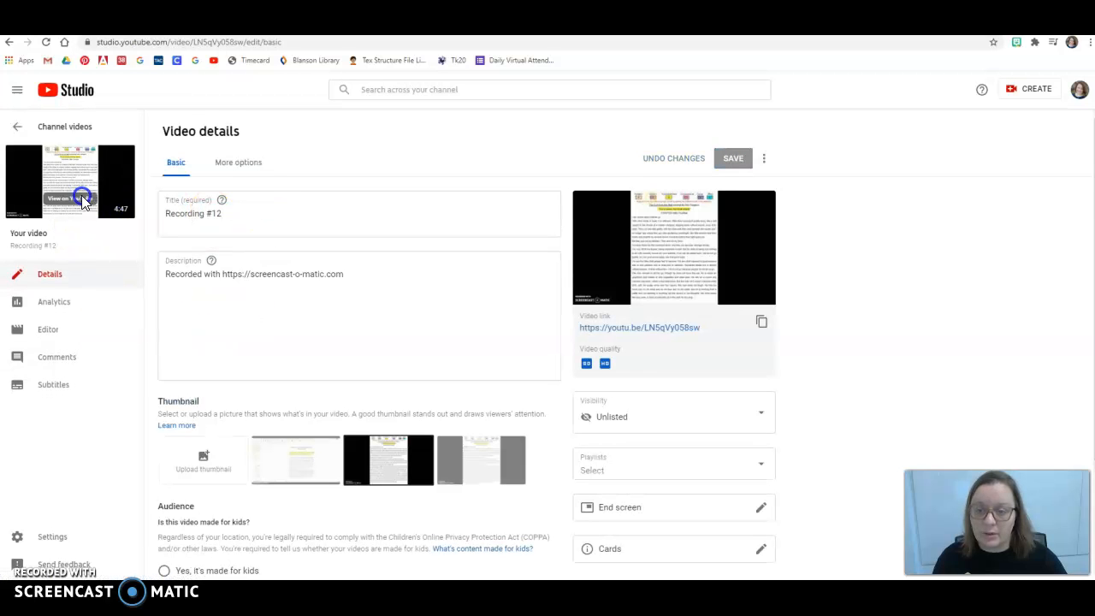
{"action": "left_click", "coordinate": [760, 327]}
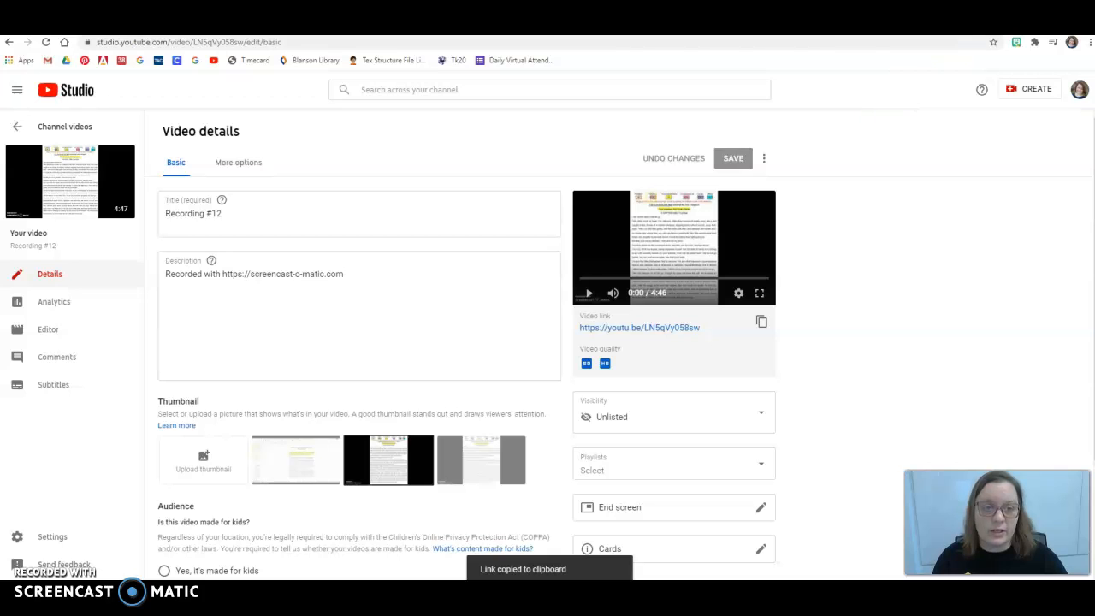
{"action": "left_click", "coordinate": [801, 27]}
{"action": "left_click", "coordinate": [481, 159]}
{"action": "key", "text": "ctrl+v"}
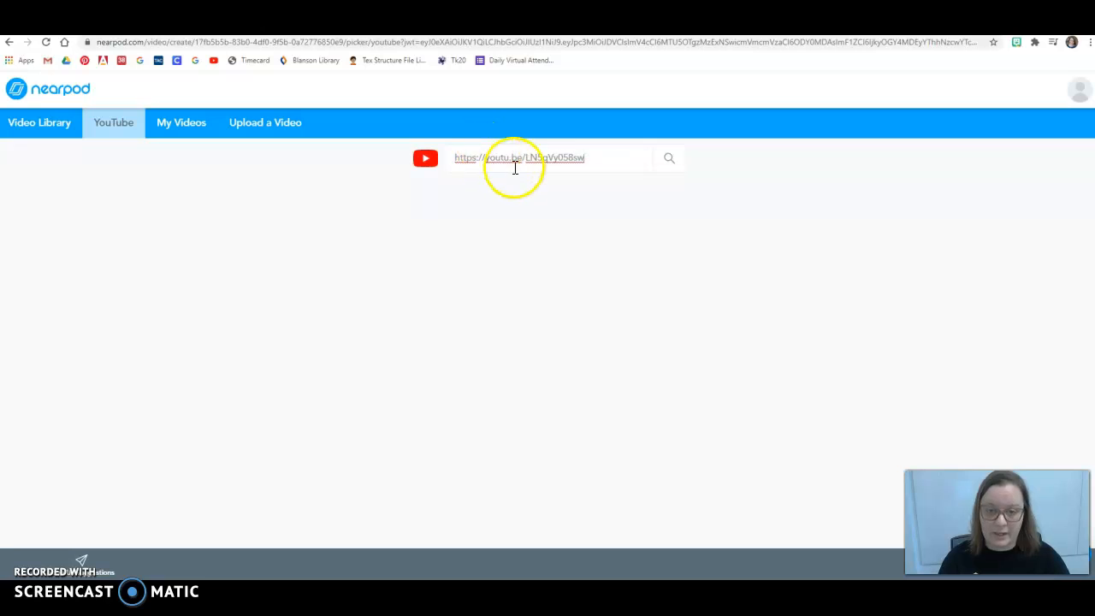
{"action": "left_click", "coordinate": [670, 161]}
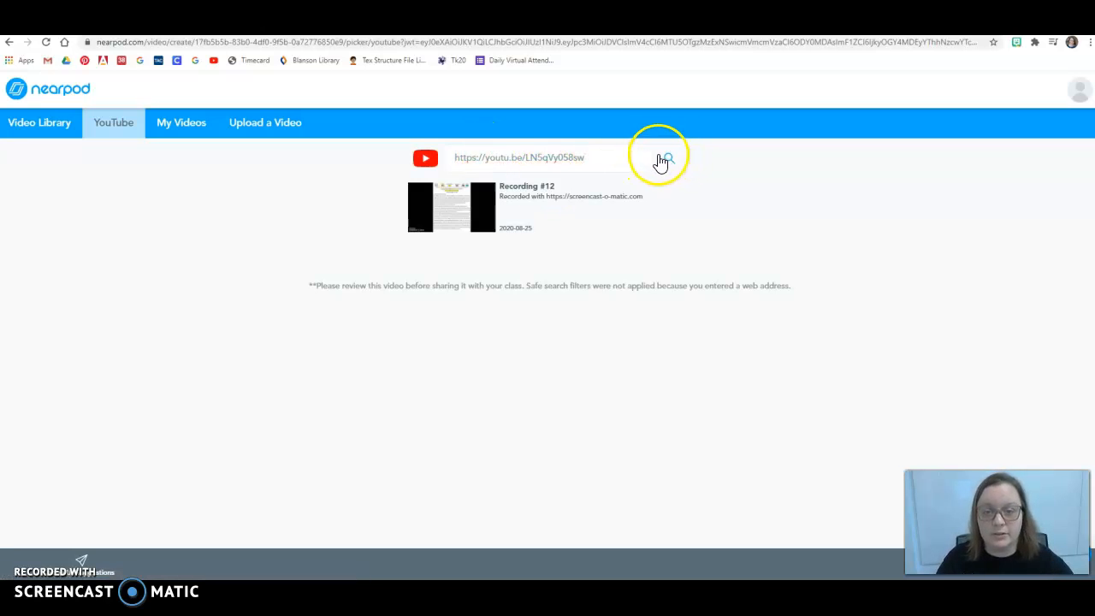
Step: Select the found video Recording #12 and add it to the lesson slide
{"action": "left_click", "coordinate": [456, 208]}
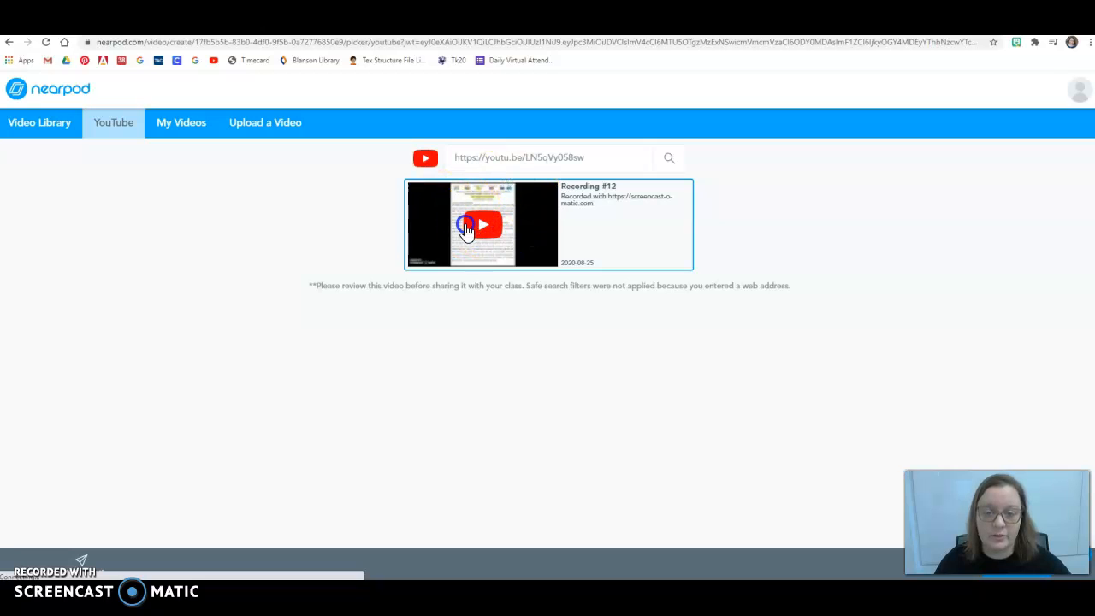
{"action": "left_click", "coordinate": [514, 161]}
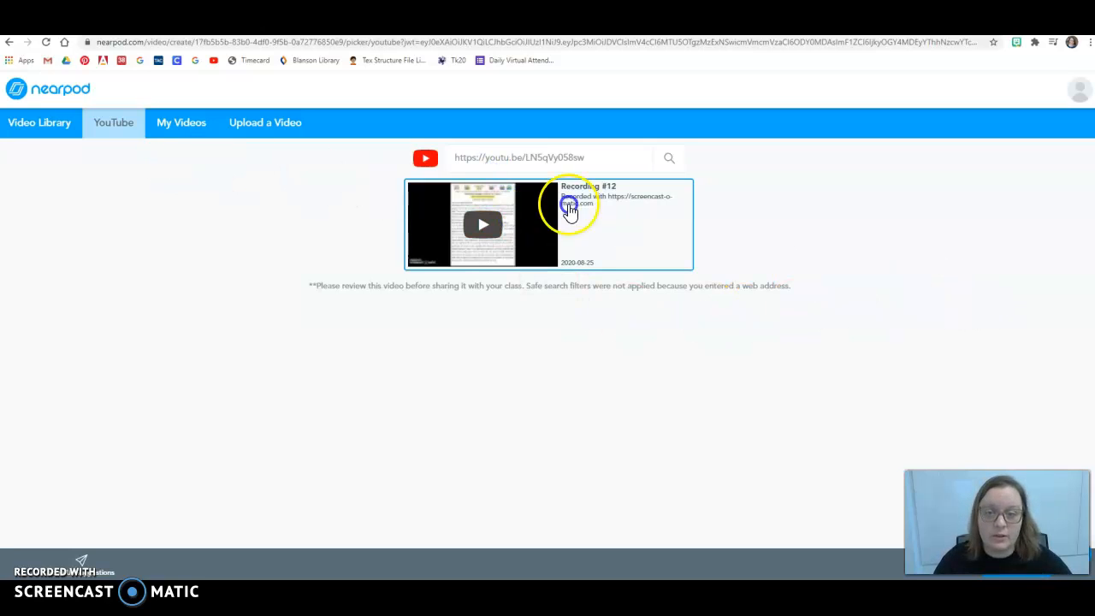
{"action": "left_click_drag", "start_coordinate": [957, 513], "coordinate": [949, 470]}
{"action": "left_click", "coordinate": [1026, 573]}
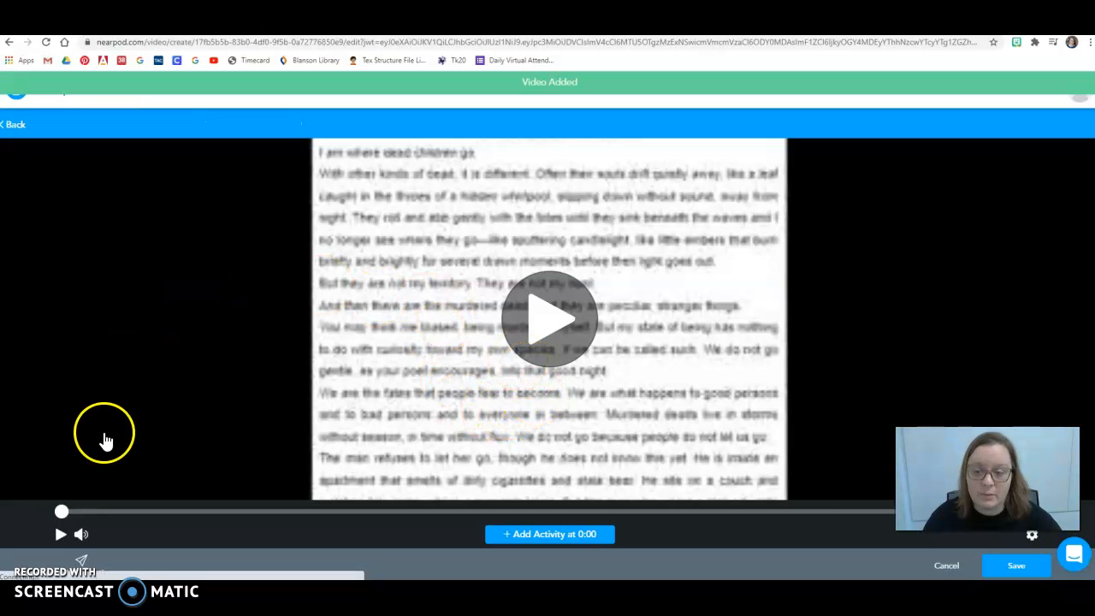
Step: Move the video to 0:10 and add a multiple choice question at that point
{"action": "left_click", "coordinate": [61, 533]}
{"action": "left_click_drag", "start_coordinate": [61, 512], "coordinate": [95, 512]}
{"action": "left_click", "coordinate": [62, 535]}
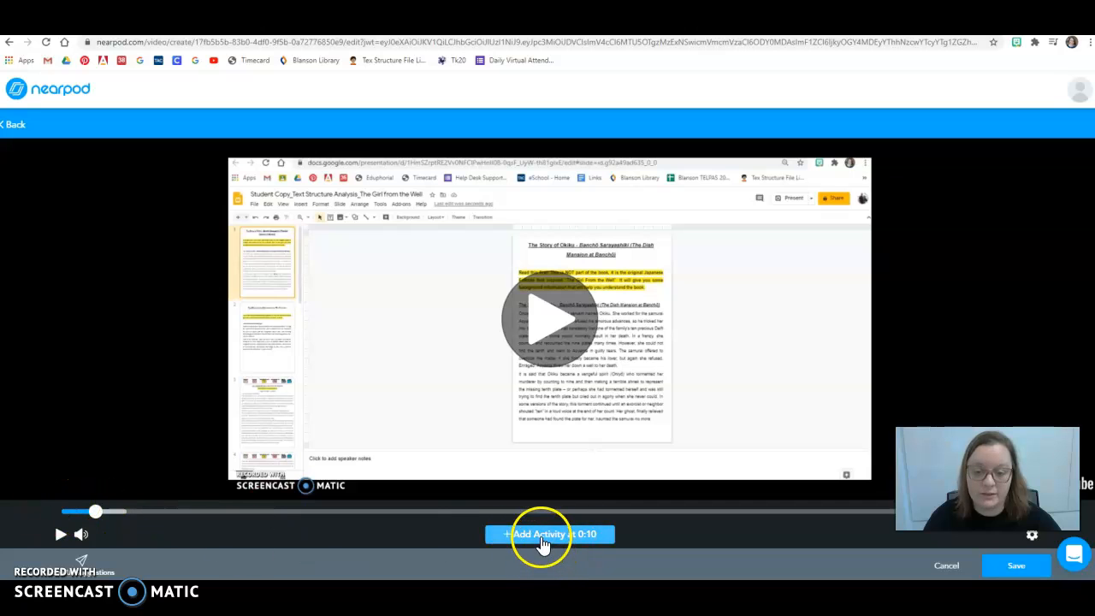
{"action": "left_click", "coordinate": [541, 535]}
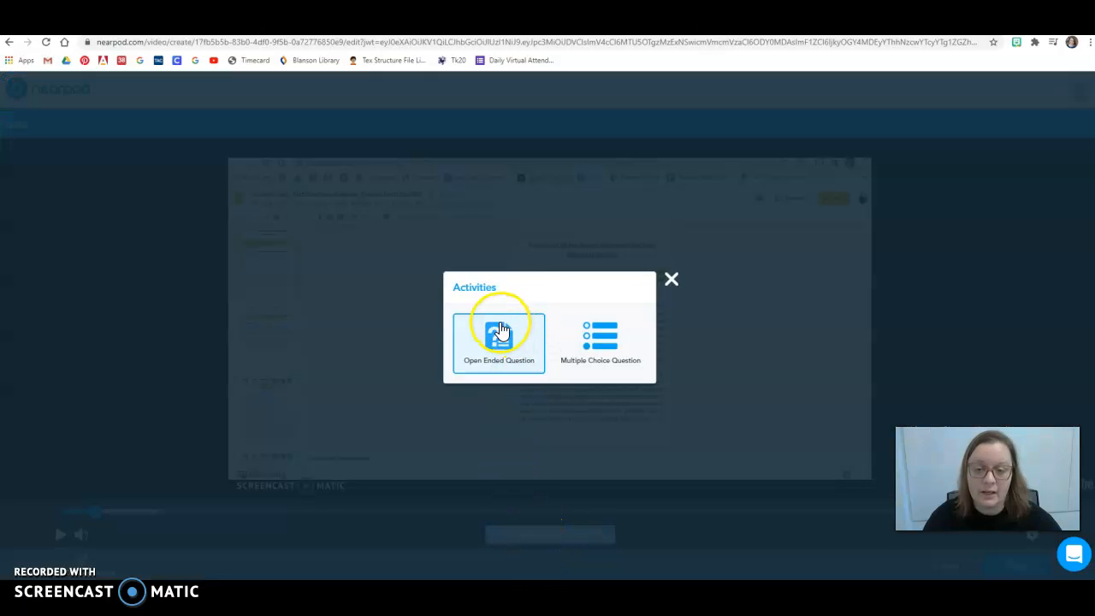
{"action": "left_click", "coordinate": [603, 359]}
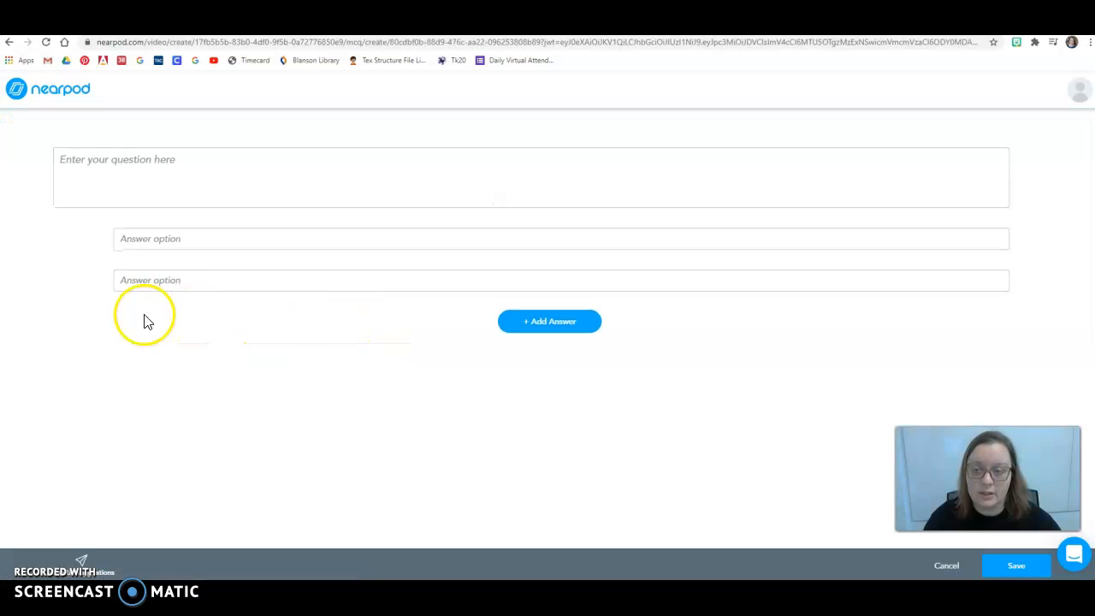
Step: Enter the question "Do you like Nearpod?" with answers "Yes! It is my favorite." (marked correct) and "No.", and save it
{"action": "left_click", "coordinate": [240, 182]}
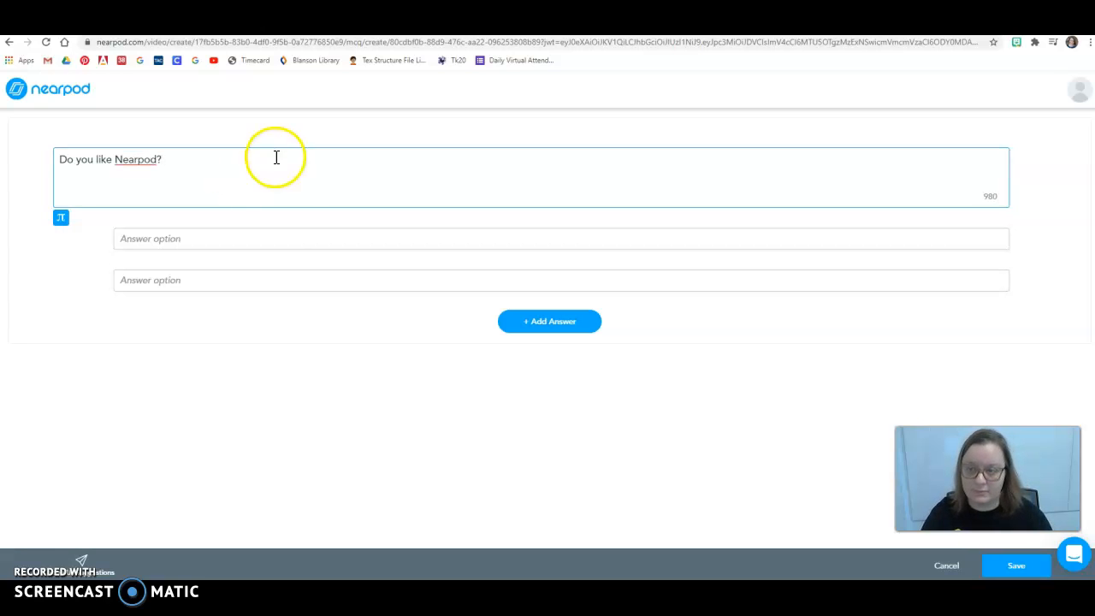
{"action": "left_click", "coordinate": [257, 238]}
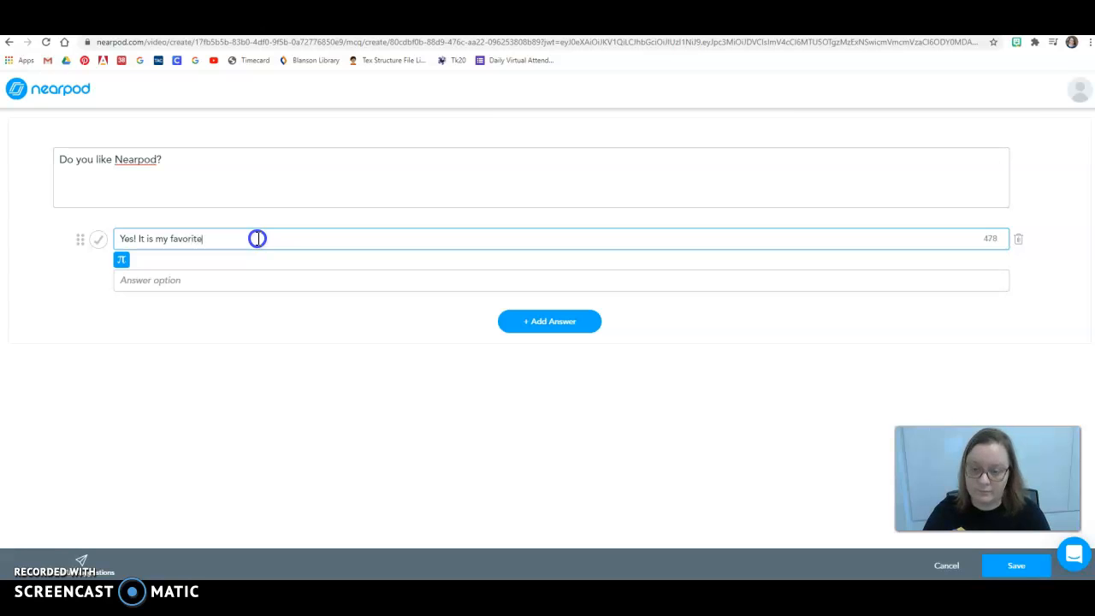
{"action": "left_click", "coordinate": [230, 285]}
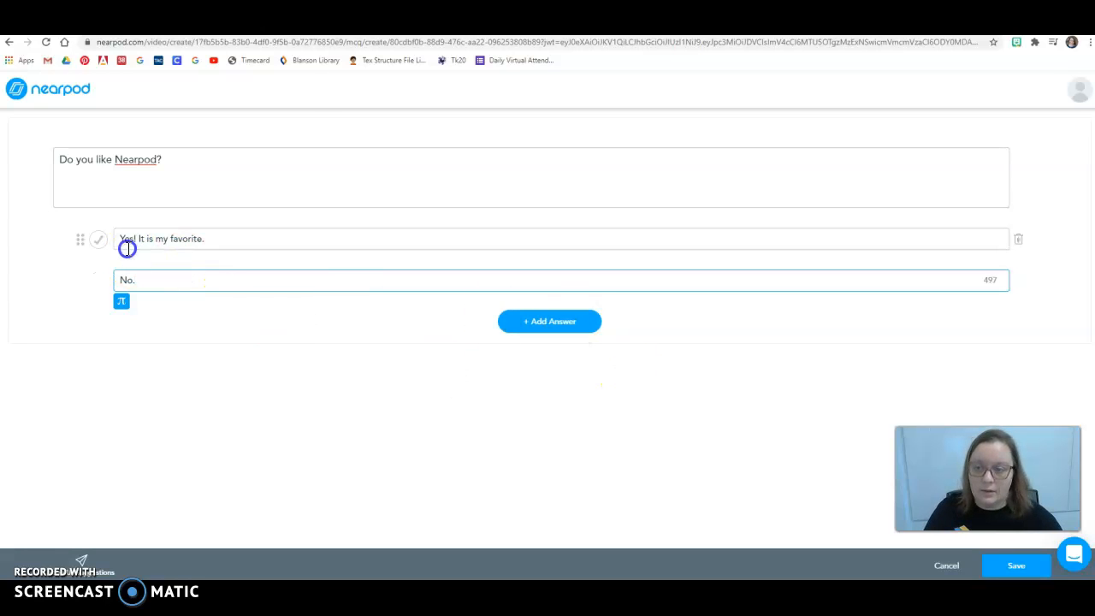
{"action": "left_click", "coordinate": [99, 242]}
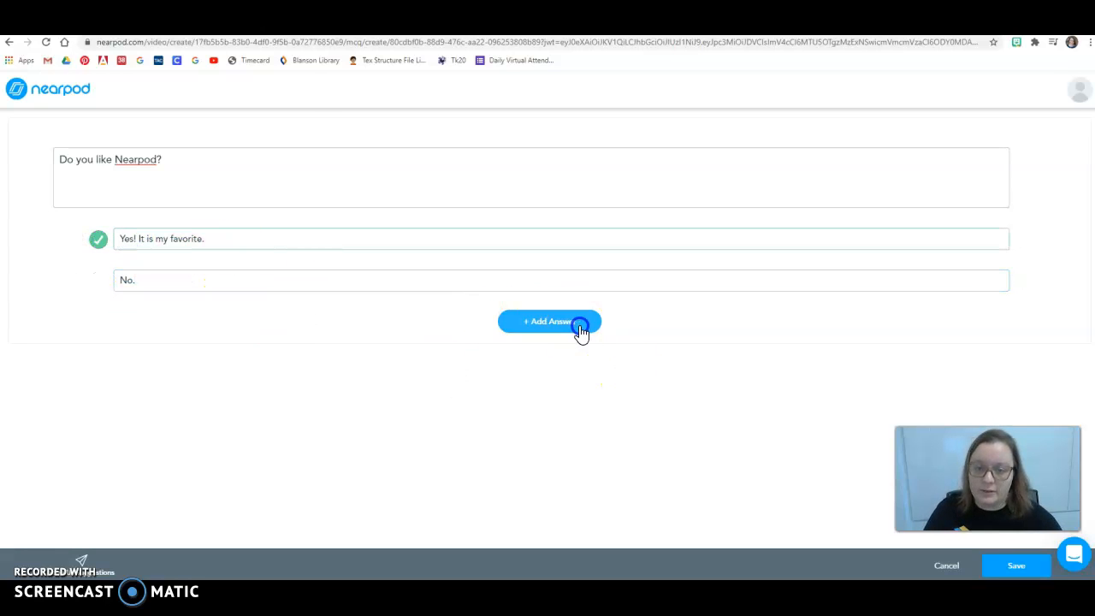
{"action": "left_click", "coordinate": [519, 376]}
{"action": "left_click", "coordinate": [1017, 566]}
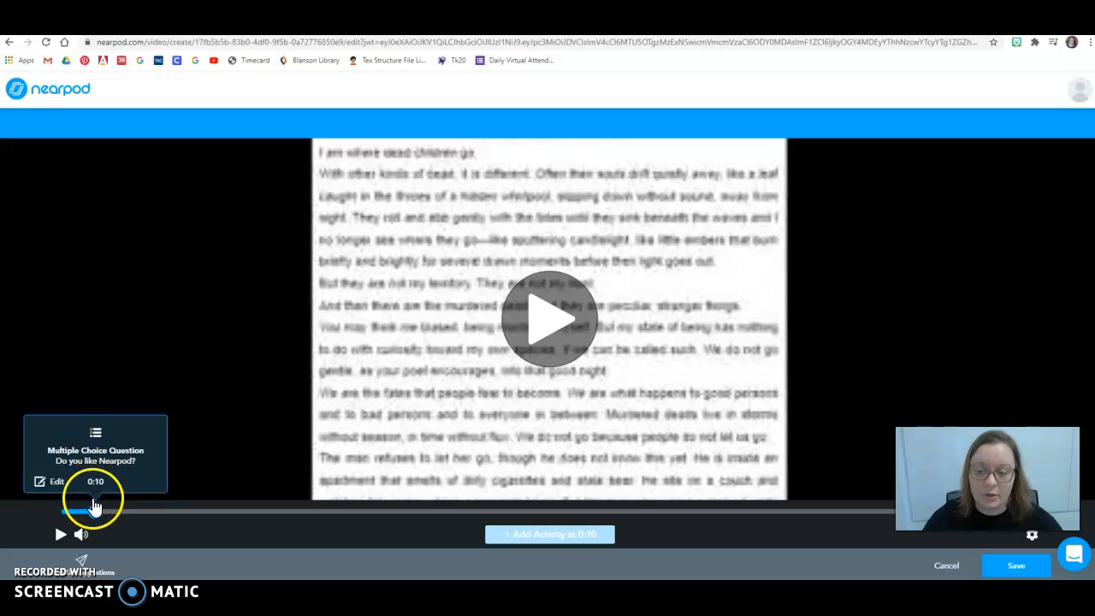
Step: Save the interactive video to the lesson, then title the lesson "Test" and save and exit
{"action": "left_click_drag", "start_coordinate": [95, 519], "coordinate": [94, 519]}
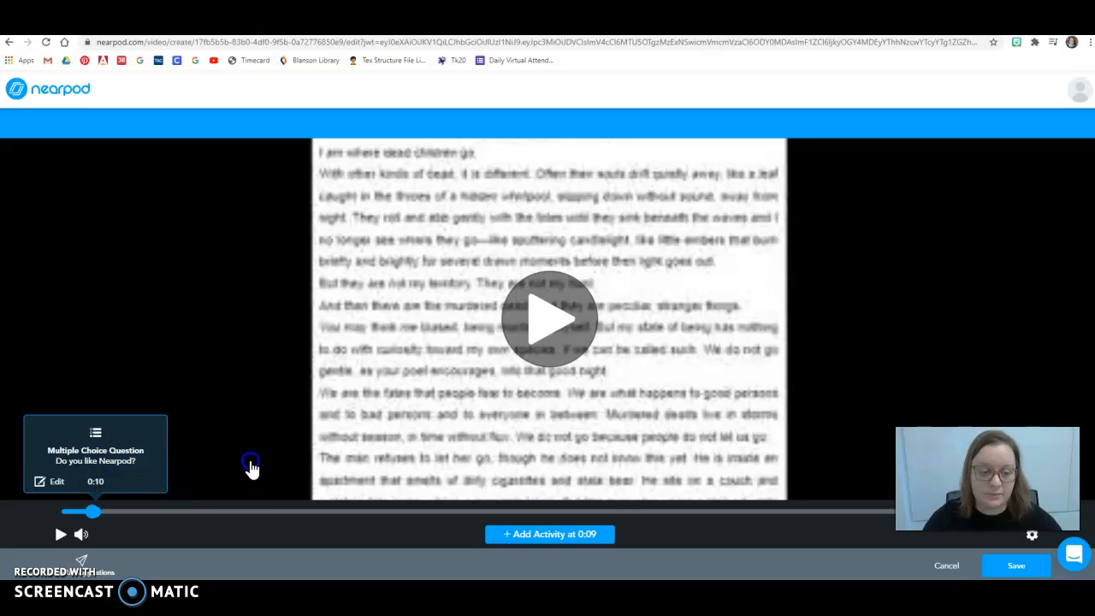
{"action": "left_click", "coordinate": [1023, 567]}
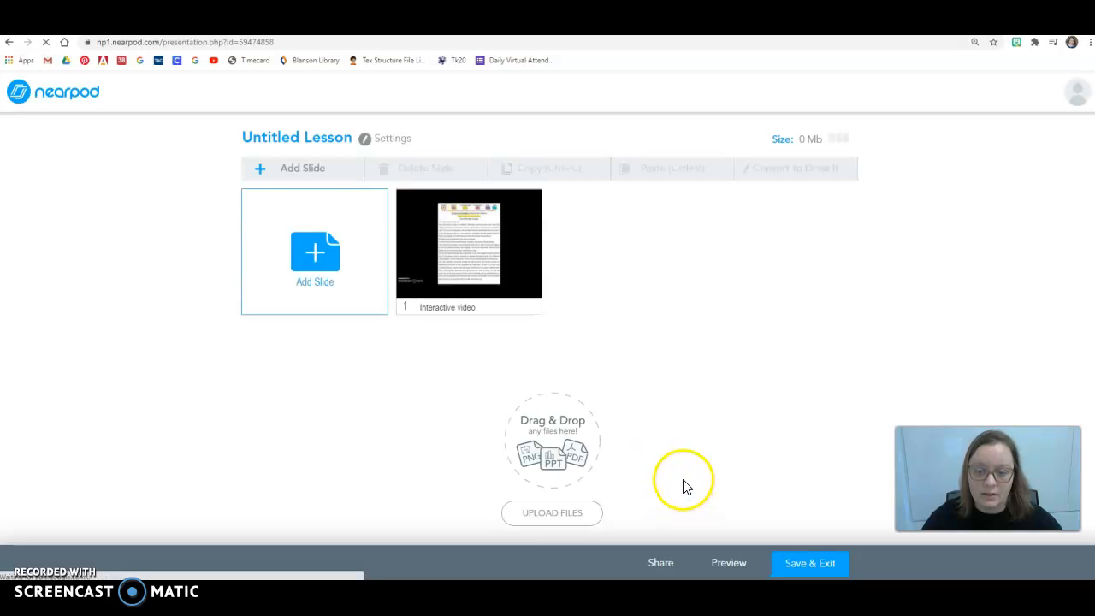
{"action": "left_click", "coordinate": [792, 569]}
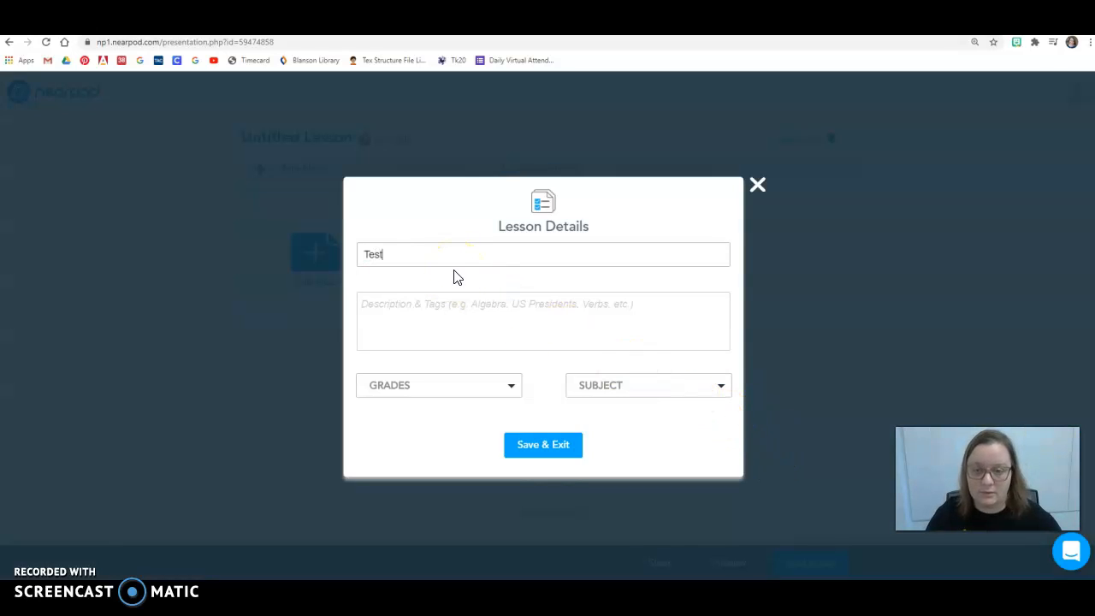
{"action": "left_click", "coordinate": [548, 445]}
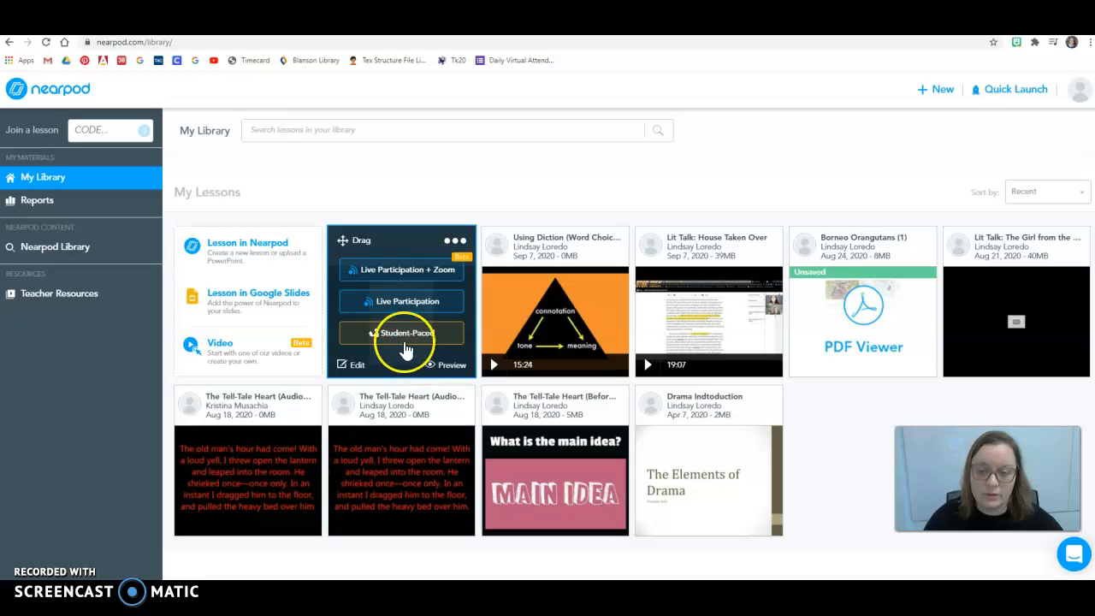
Step: Launch the new lesson as Student-Paced and copy its embed code in Medium size
{"action": "left_click", "coordinate": [391, 335]}
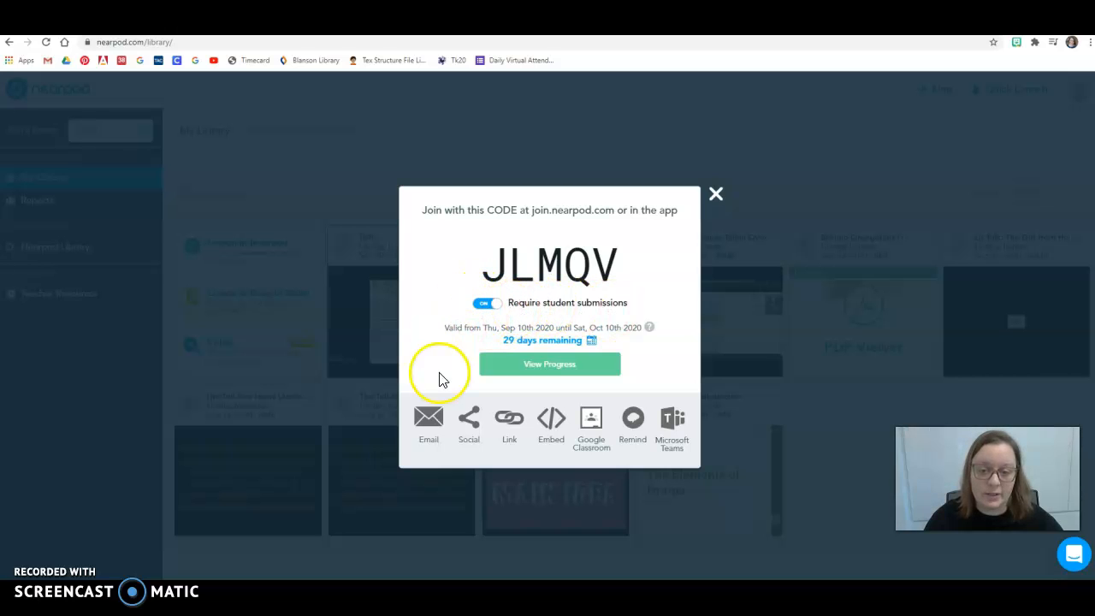
{"action": "left_click", "coordinate": [548, 425]}
{"action": "left_click", "coordinate": [516, 420]}
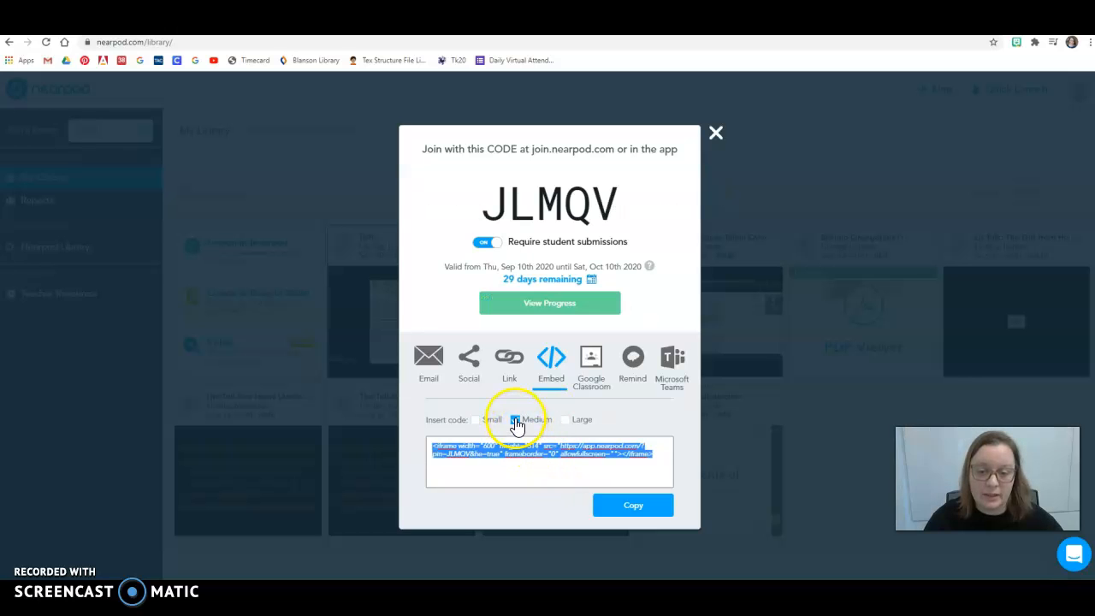
{"action": "left_click", "coordinate": [622, 508]}
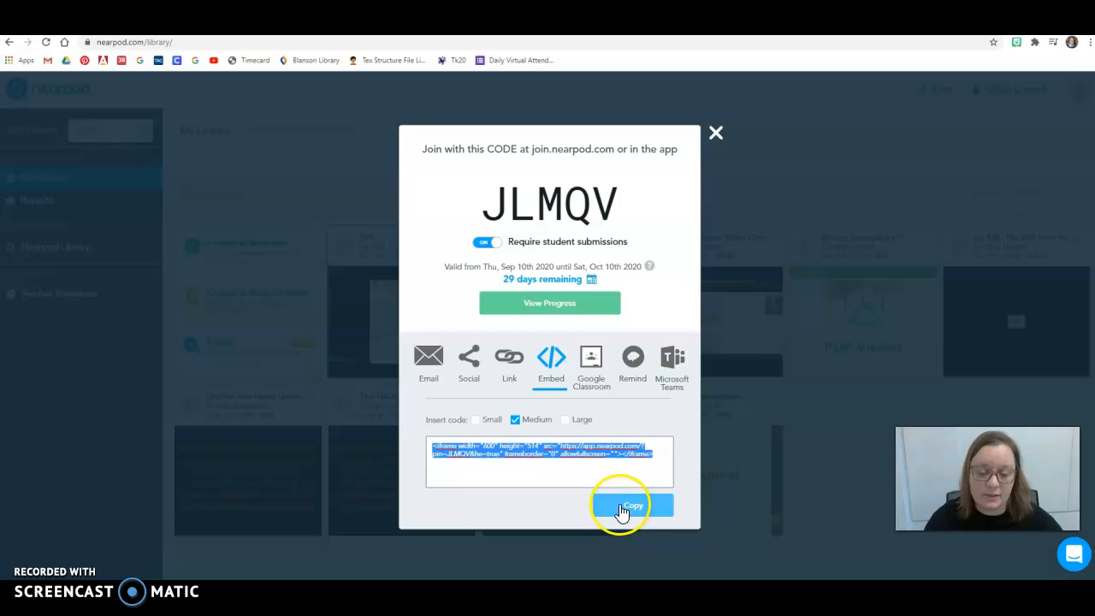
{"action": "left_click", "coordinate": [636, 509]}
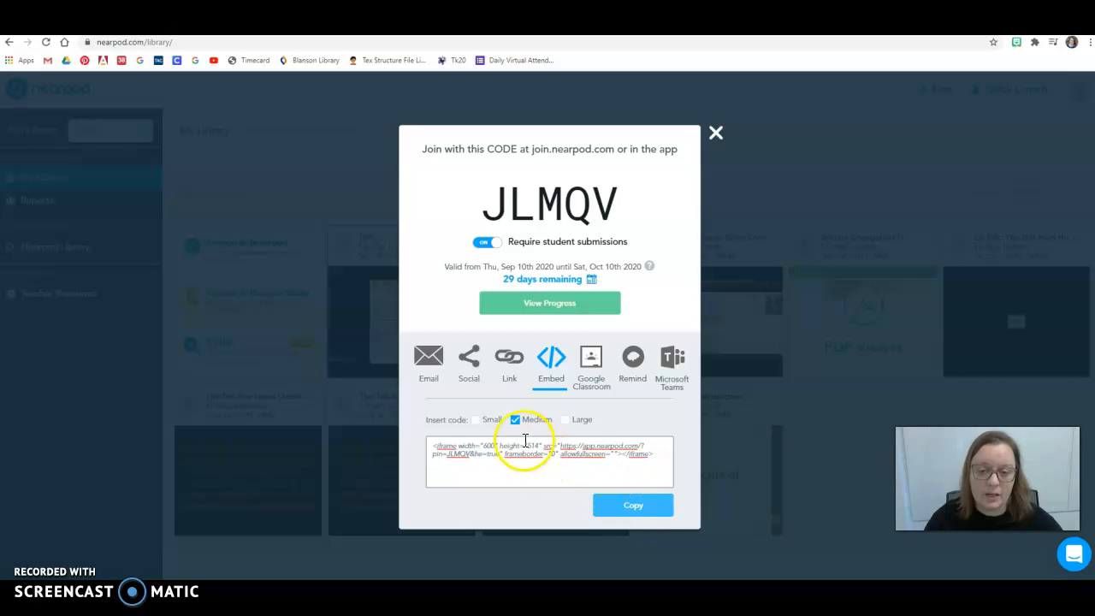
Step: Switch to the Schoology course and expand Unit One, 002 House Taken Over, down to the contents of the Lesson 2 folder
{"action": "left_click", "coordinate": [9, 41]}
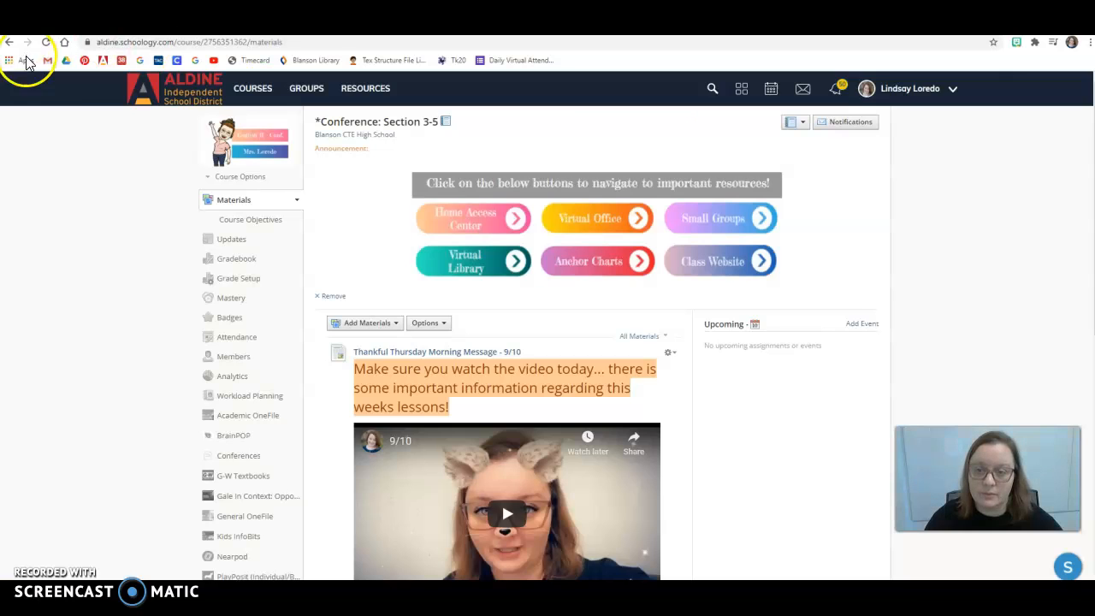
{"action": "scroll", "coordinate": [150, 250], "scroll_direction": "down", "scroll_amount": 2}
{"action": "scroll", "coordinate": [150, 250], "scroll_direction": "down", "scroll_amount": 3}
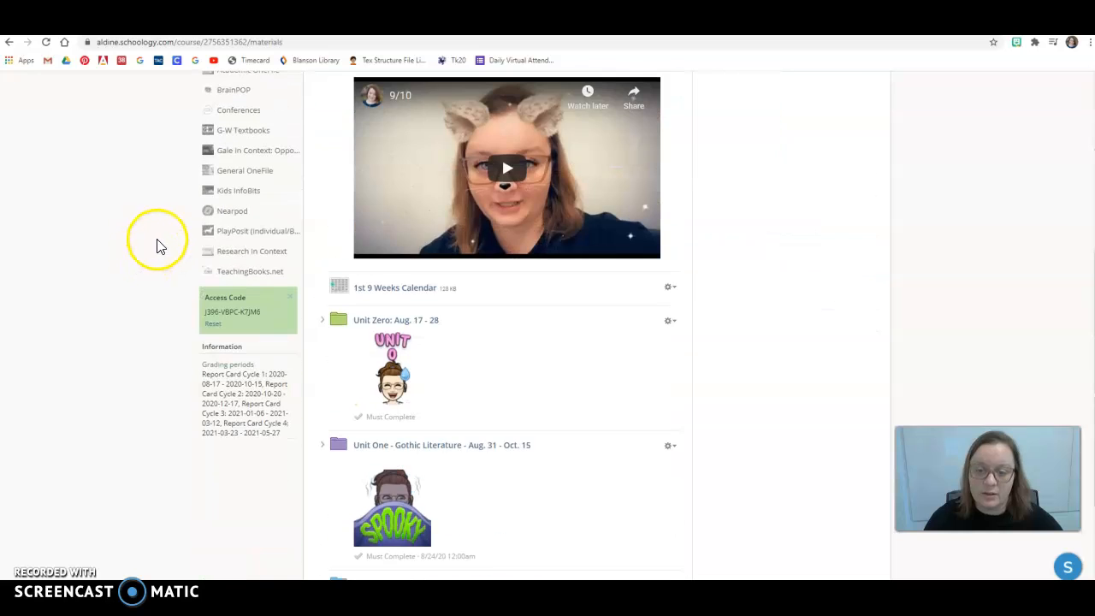
{"action": "left_click", "coordinate": [323, 447]}
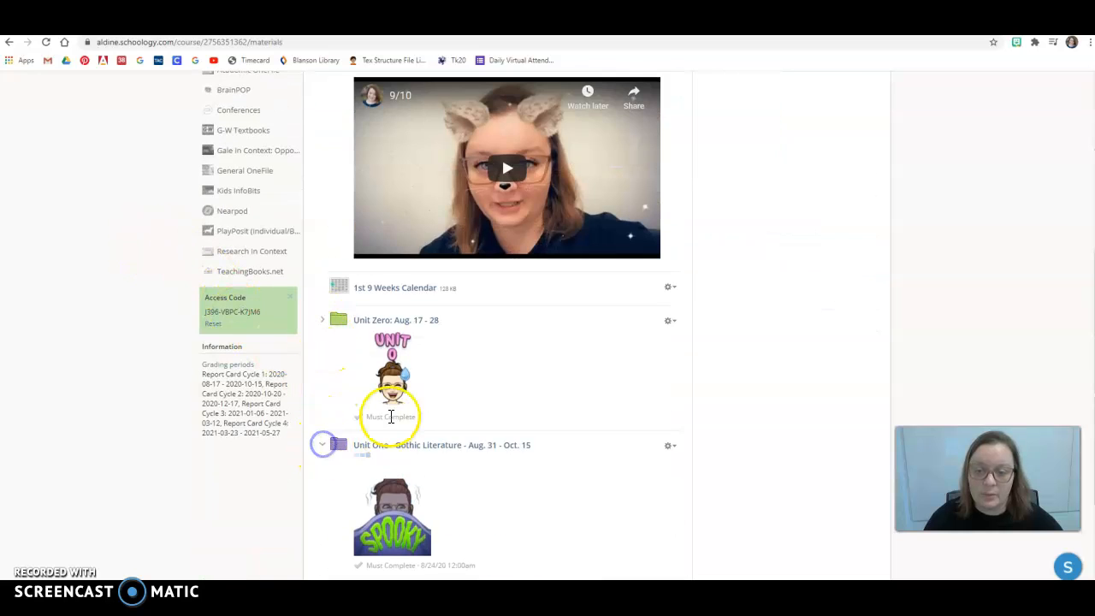
{"action": "left_click", "coordinate": [347, 425]}
{"action": "left_click", "coordinate": [362, 477]}
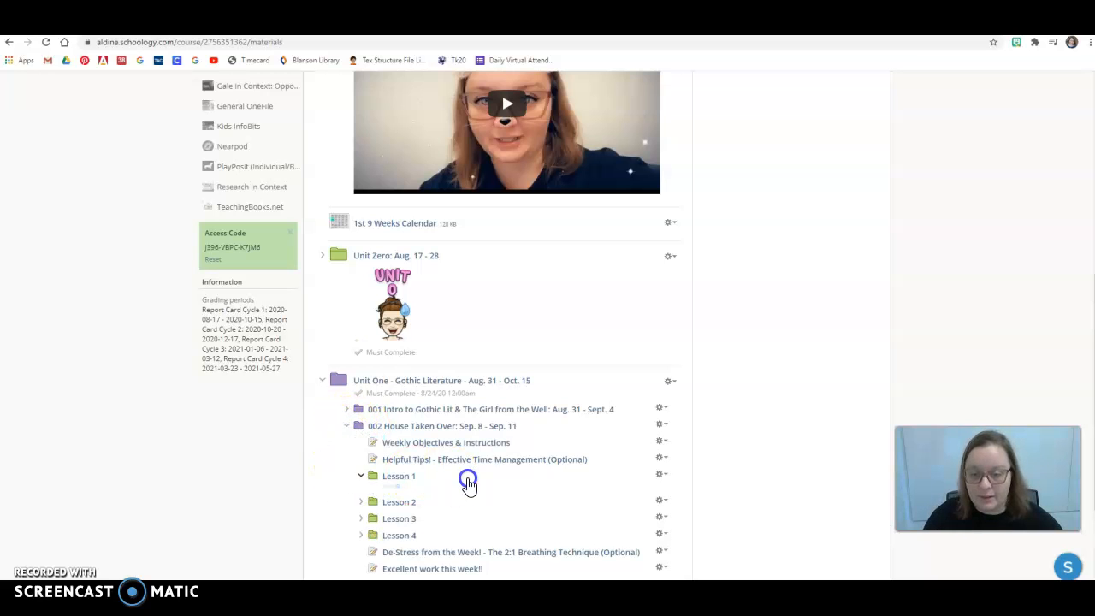
{"action": "scroll", "coordinate": [458, 481], "scroll_direction": "down", "scroll_amount": 1}
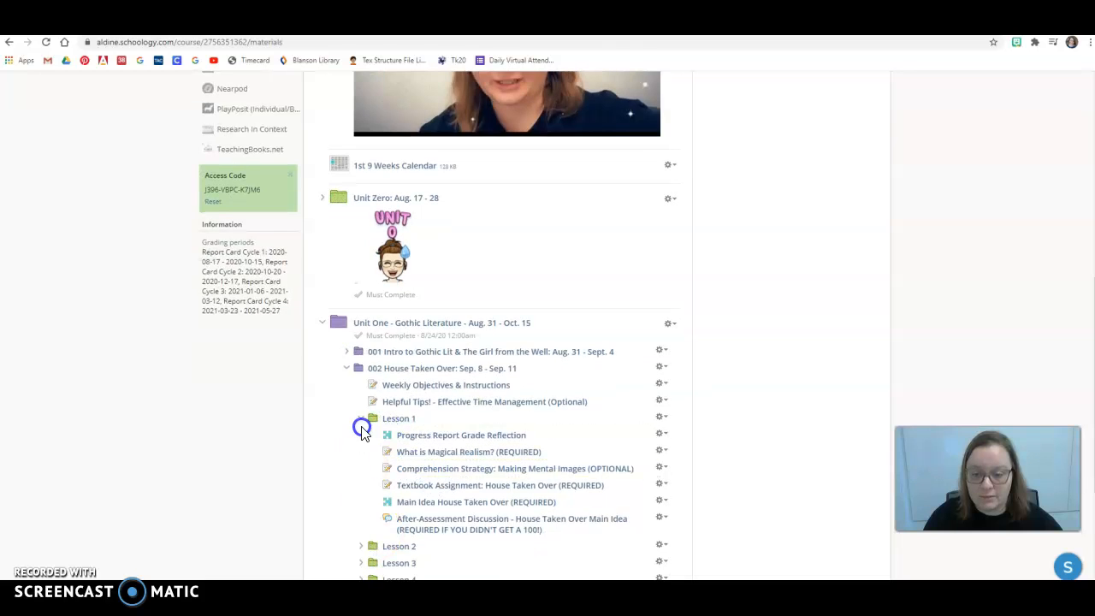
{"action": "left_click", "coordinate": [361, 421]}
{"action": "left_click", "coordinate": [361, 468]}
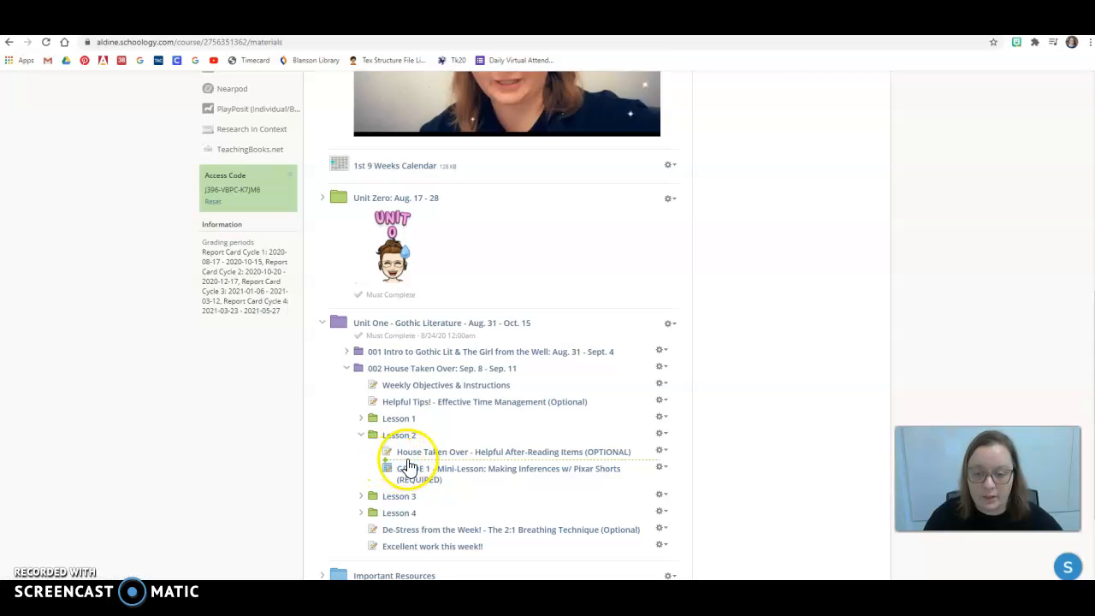
Step: Add a page titled "Nearpod Lesson" between the two items in the Lesson 2 folder
{"action": "left_click", "coordinate": [418, 466]}
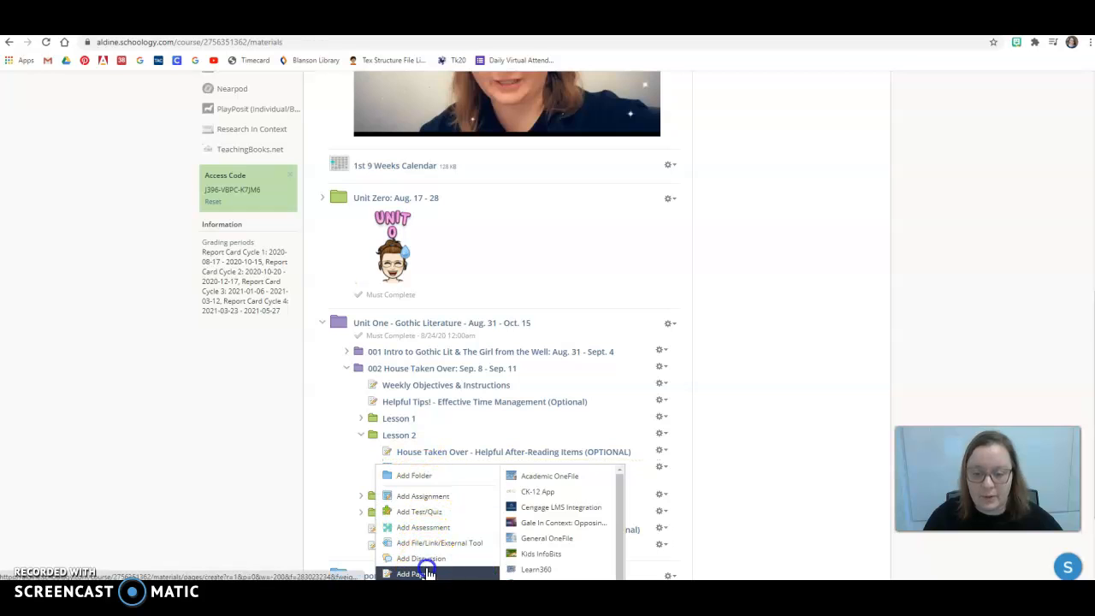
{"action": "left_click", "coordinate": [411, 573]}
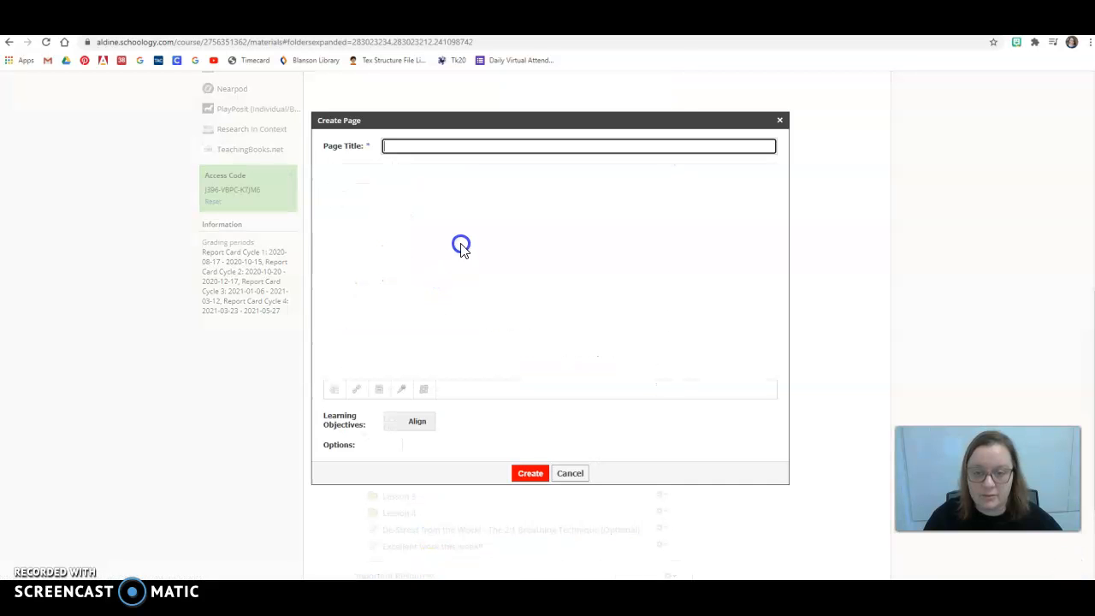
{"action": "left_click", "coordinate": [434, 145]}
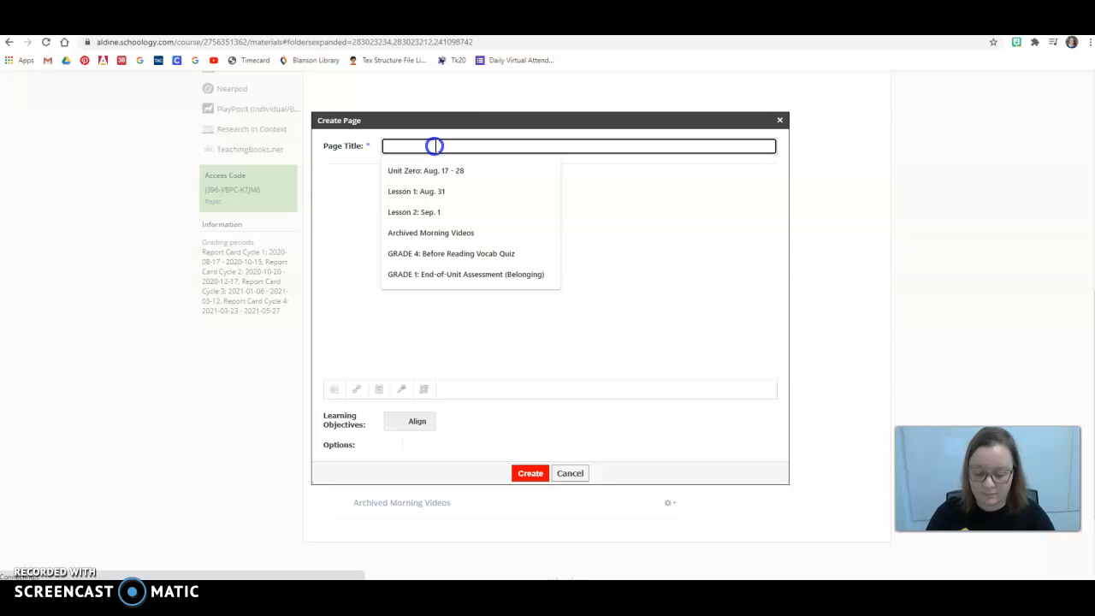
{"action": "type", "text": "Nearpod Lesson"}
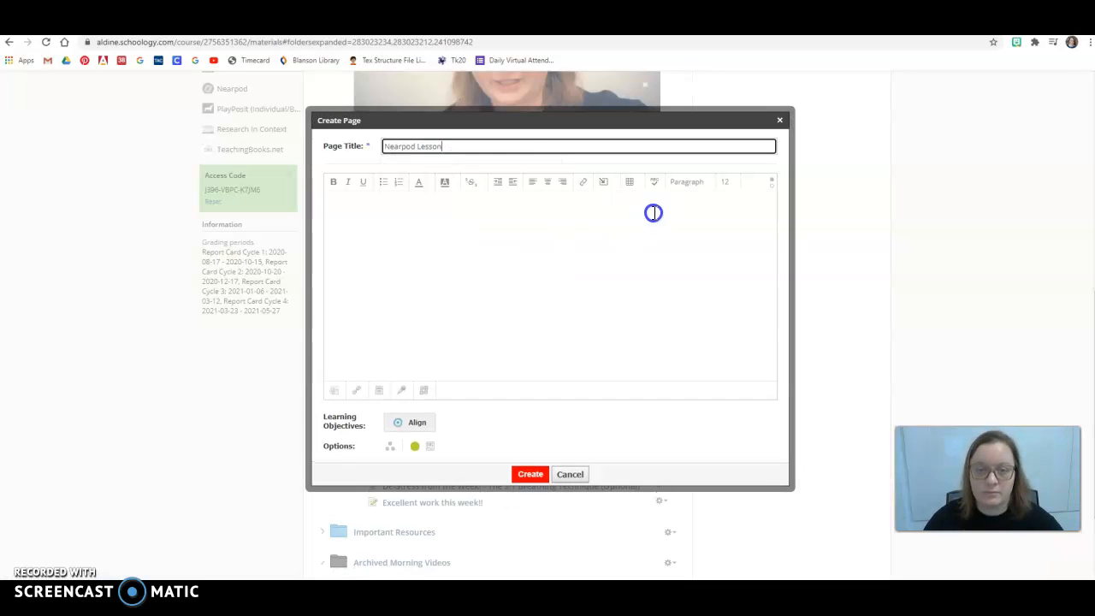
Step: Insert the copied Nearpod embed code into the page body as media from the web
{"action": "left_click", "coordinate": [614, 190]}
{"action": "left_click", "coordinate": [622, 210]}
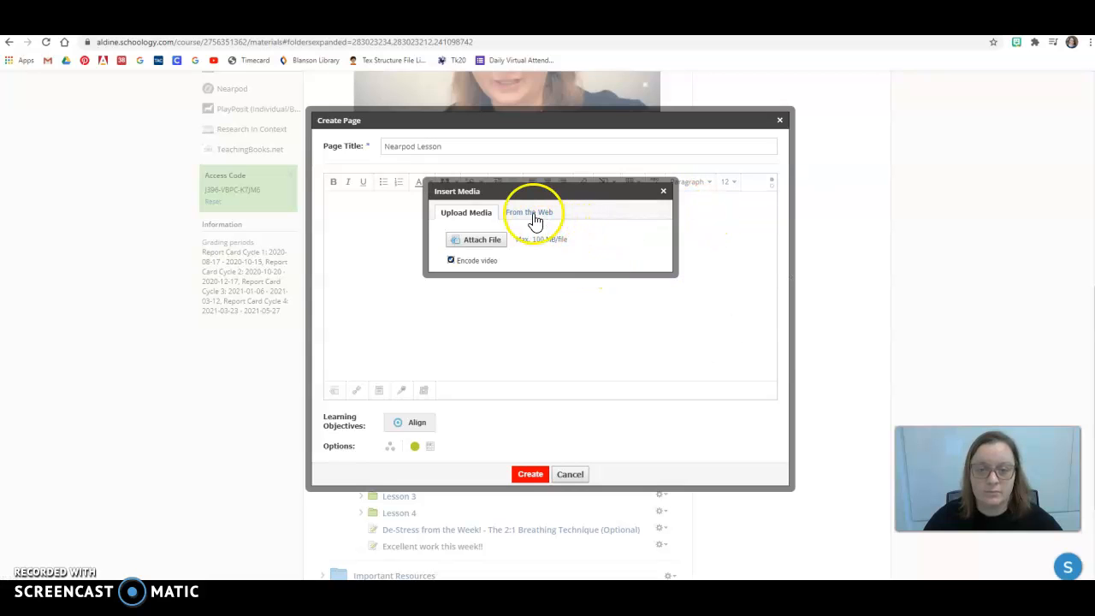
{"action": "left_click", "coordinate": [526, 208]}
{"action": "left_click", "coordinate": [556, 225]}
{"action": "left_click", "coordinate": [552, 248]}
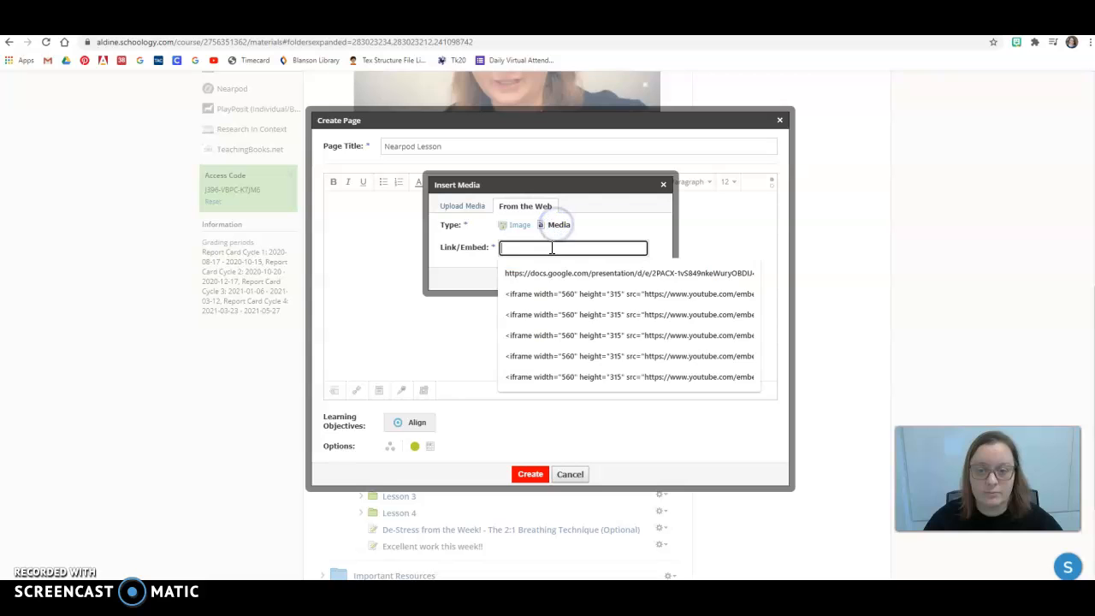
{"action": "key", "text": "ctrl+v"}
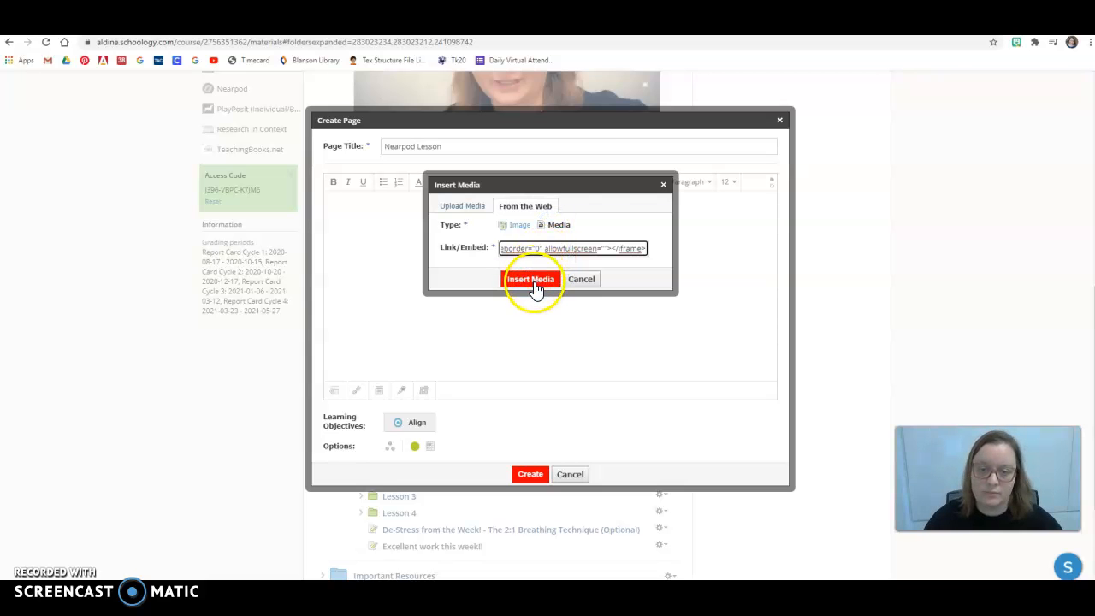
{"action": "left_click", "coordinate": [532, 278]}
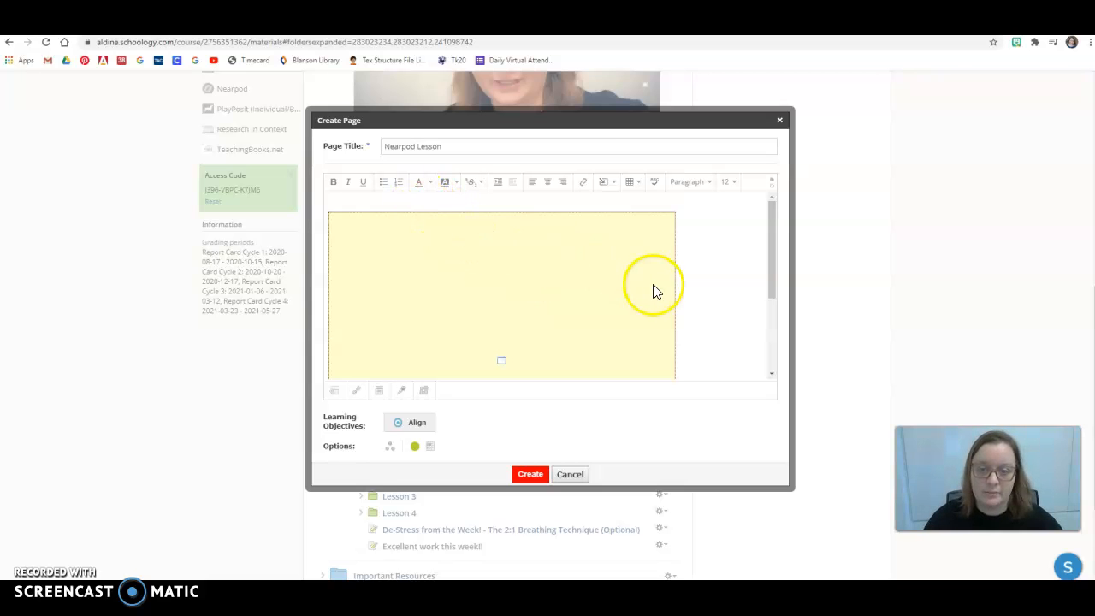
Step: Set the page to display inline and create it
{"action": "left_click", "coordinate": [433, 446]}
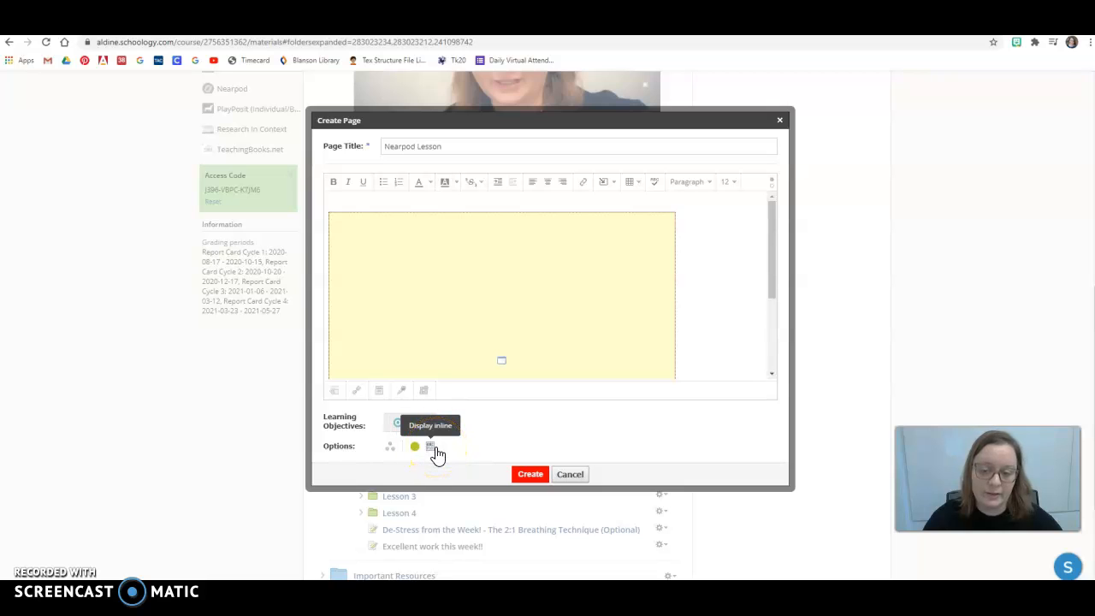
{"action": "left_click", "coordinate": [434, 453]}
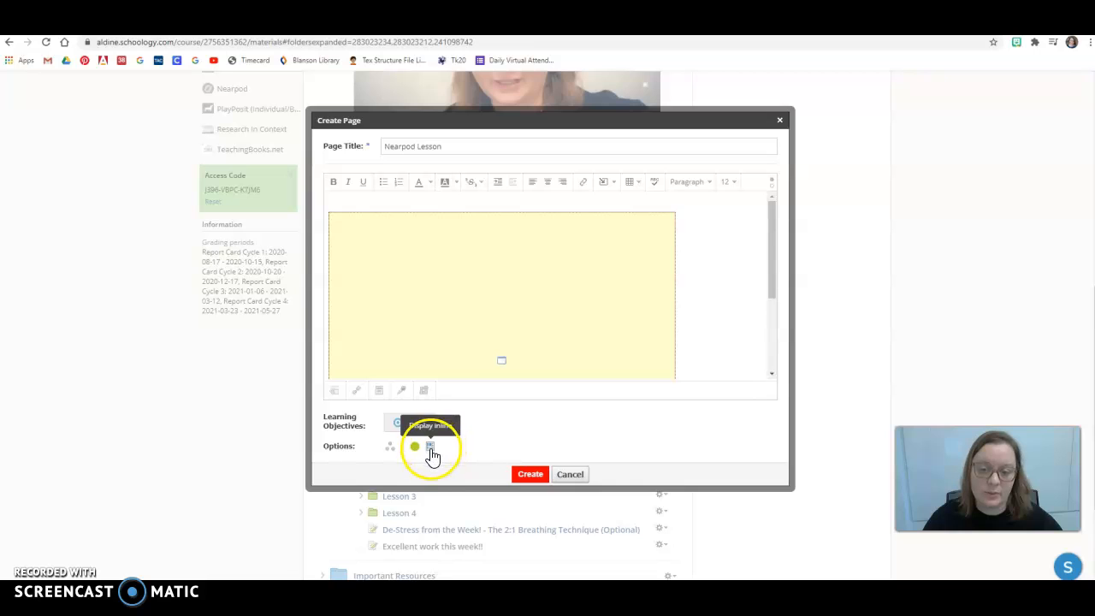
{"action": "left_click", "coordinate": [432, 450]}
{"action": "left_click", "coordinate": [432, 449]}
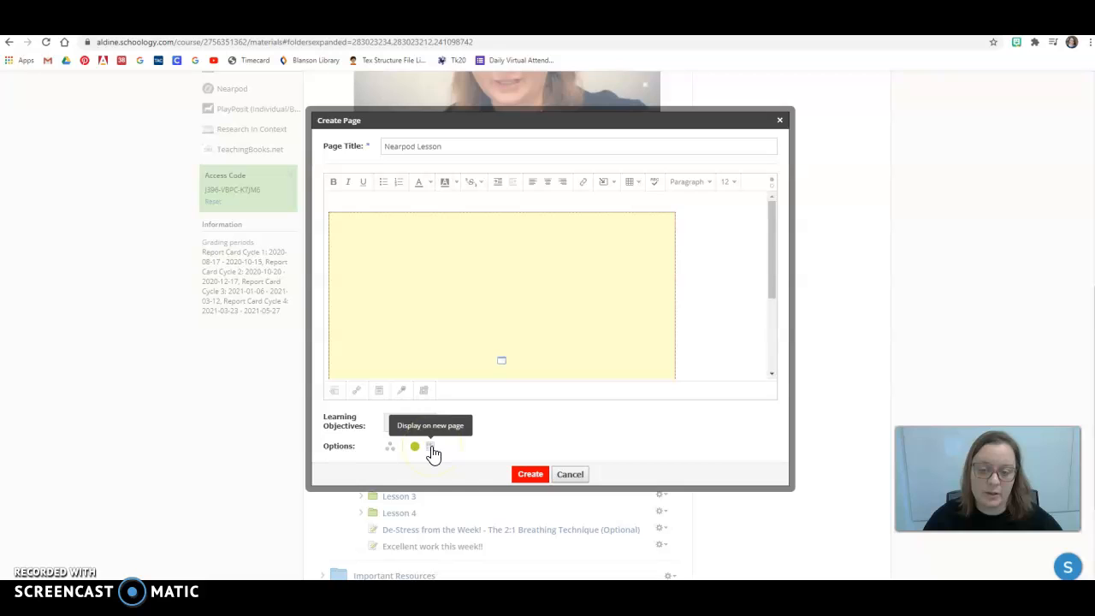
{"action": "left_click", "coordinate": [432, 450]}
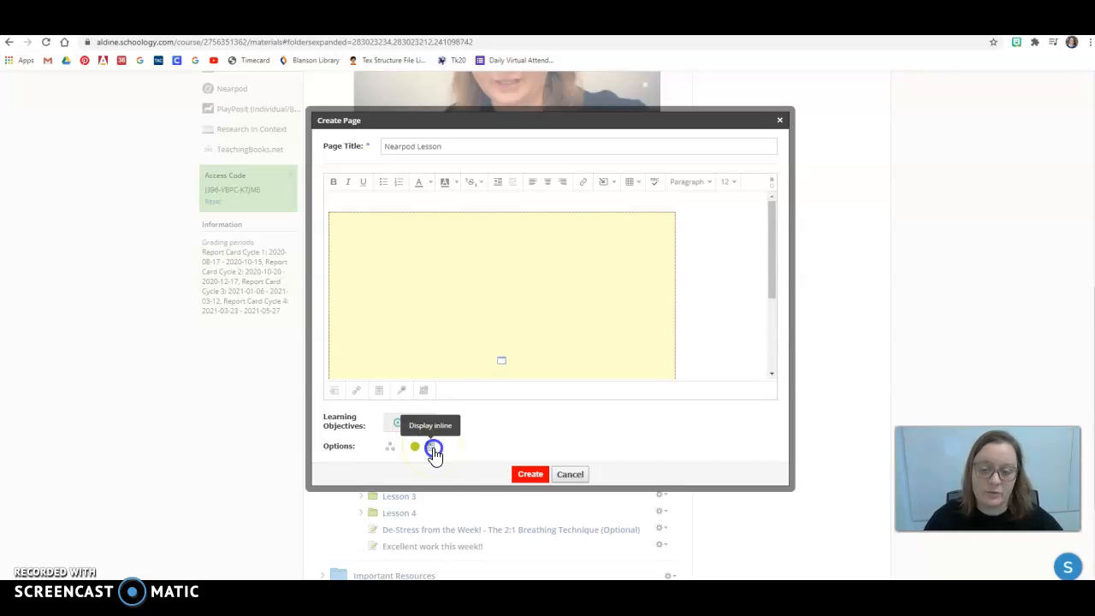
{"action": "left_click", "coordinate": [528, 475]}
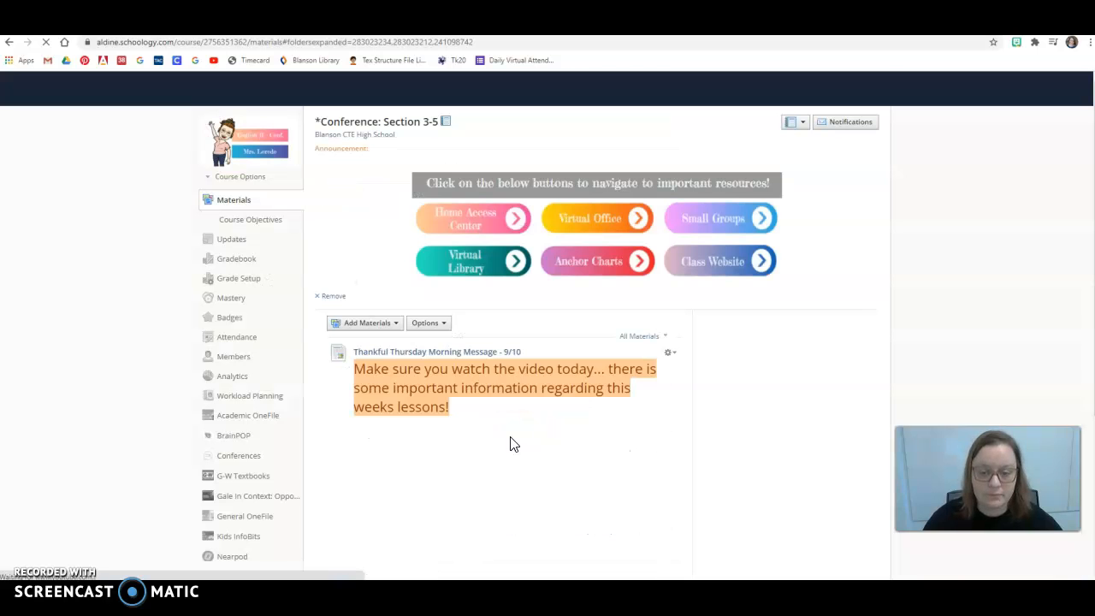
Step: Open the Lesson 2 folder inside Unit One's 002 House Taken Over folder to view the new page
{"action": "scroll", "coordinate": [741, 423], "scroll_direction": "down", "scroll_amount": 3}
{"action": "scroll", "coordinate": [741, 422], "scroll_direction": "down", "scroll_amount": 2}
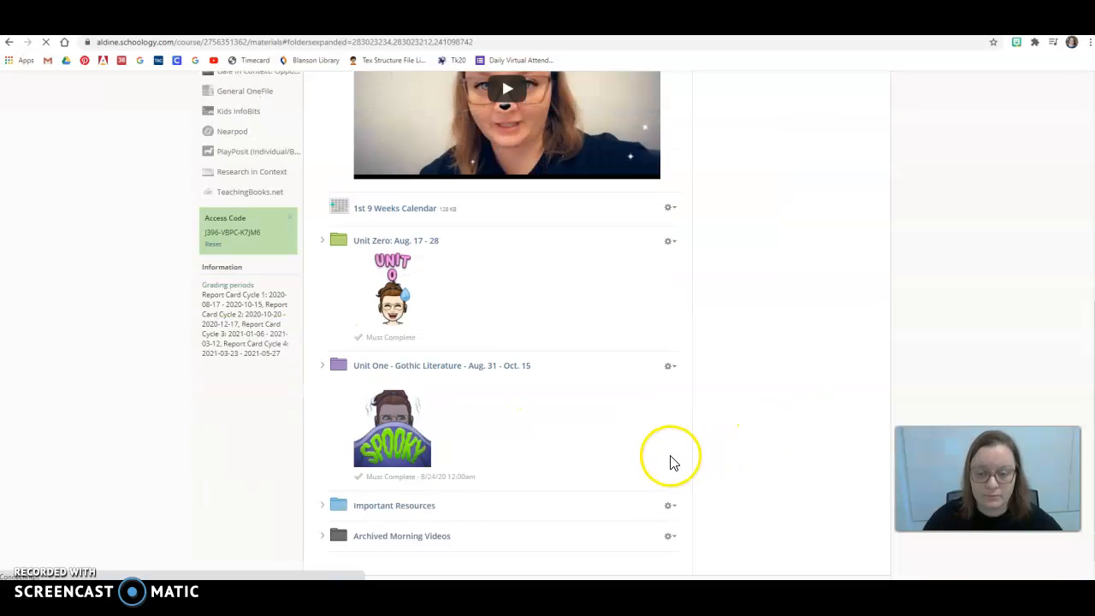
{"action": "left_click", "coordinate": [323, 350]}
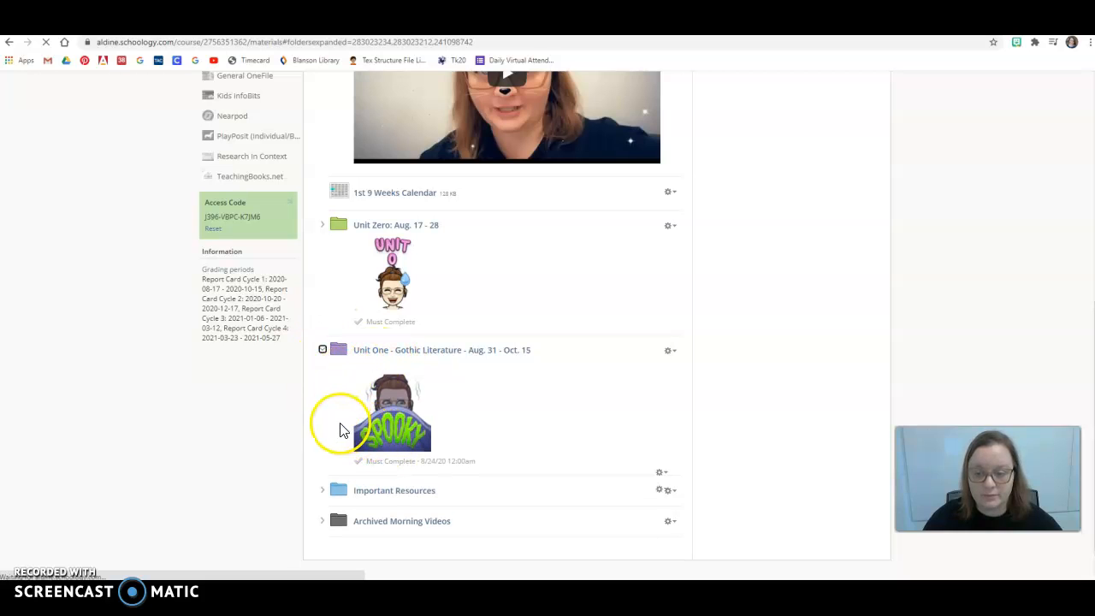
{"action": "left_click", "coordinate": [322, 350]}
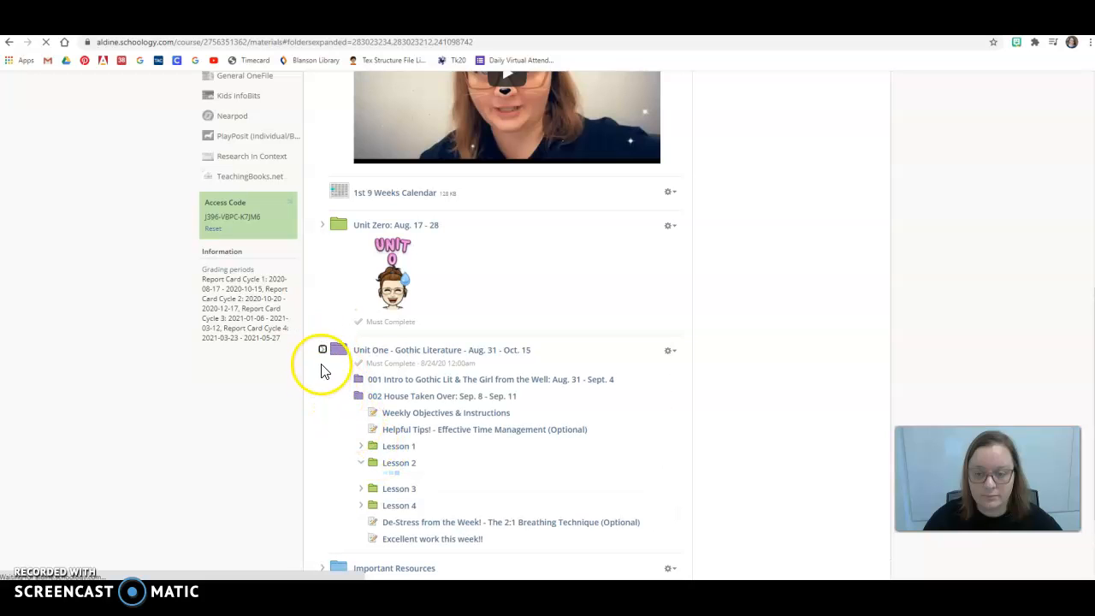
{"action": "left_click", "coordinate": [323, 350]}
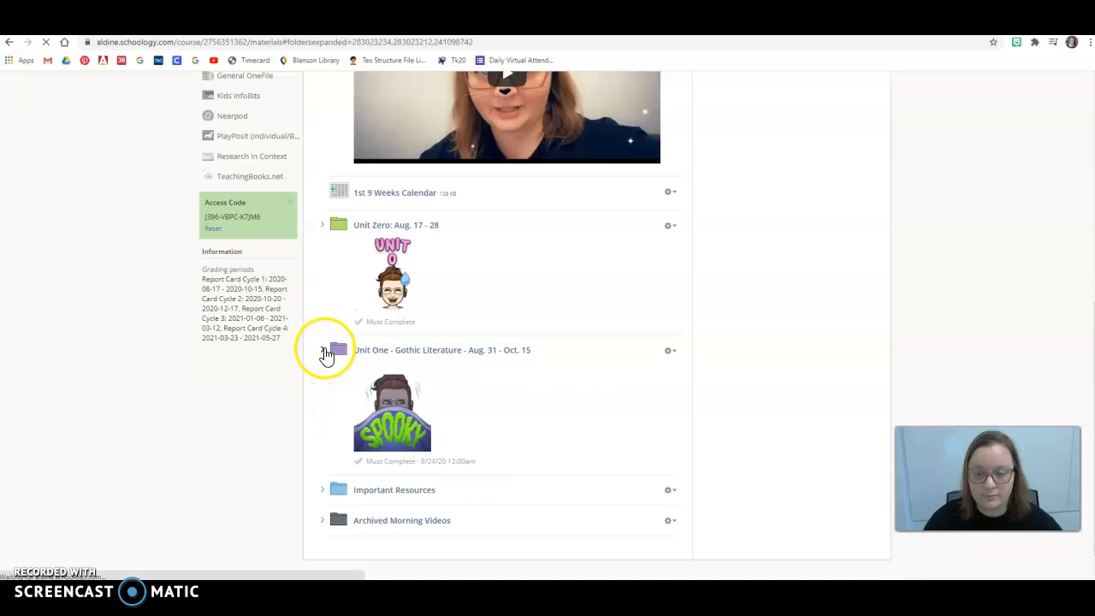
{"action": "left_click", "coordinate": [382, 352]}
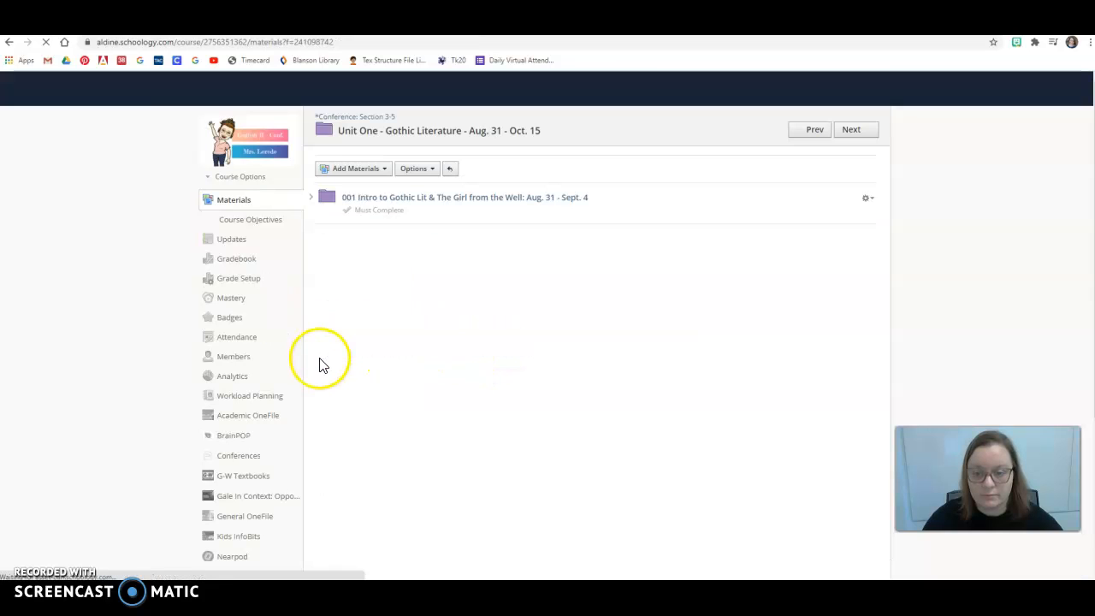
{"action": "left_click", "coordinate": [379, 240]}
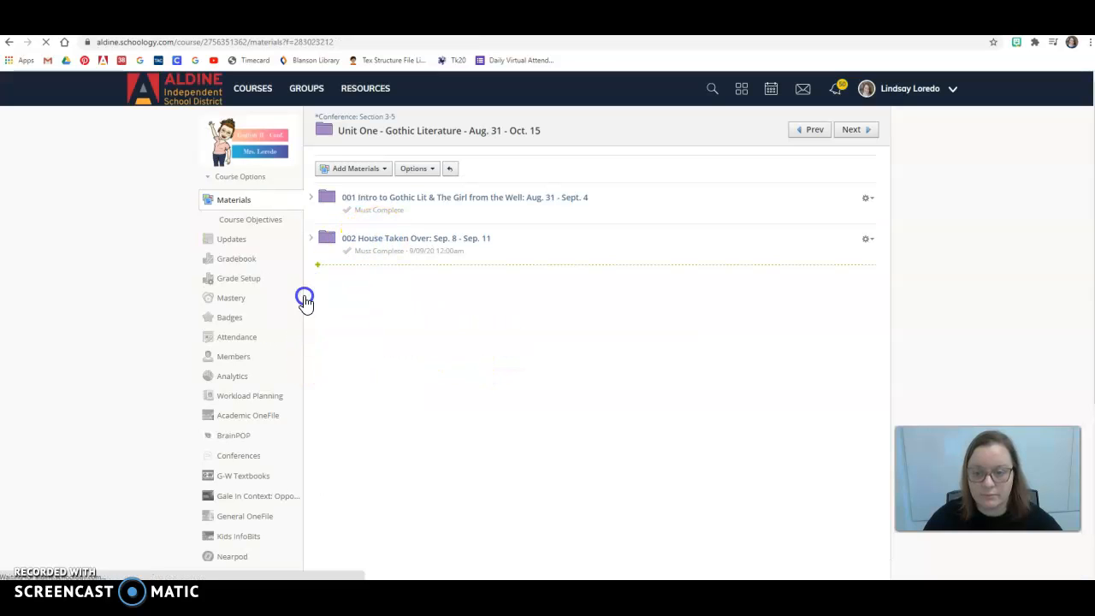
{"action": "scroll", "coordinate": [452, 325], "scroll_direction": "down", "scroll_amount": 5}
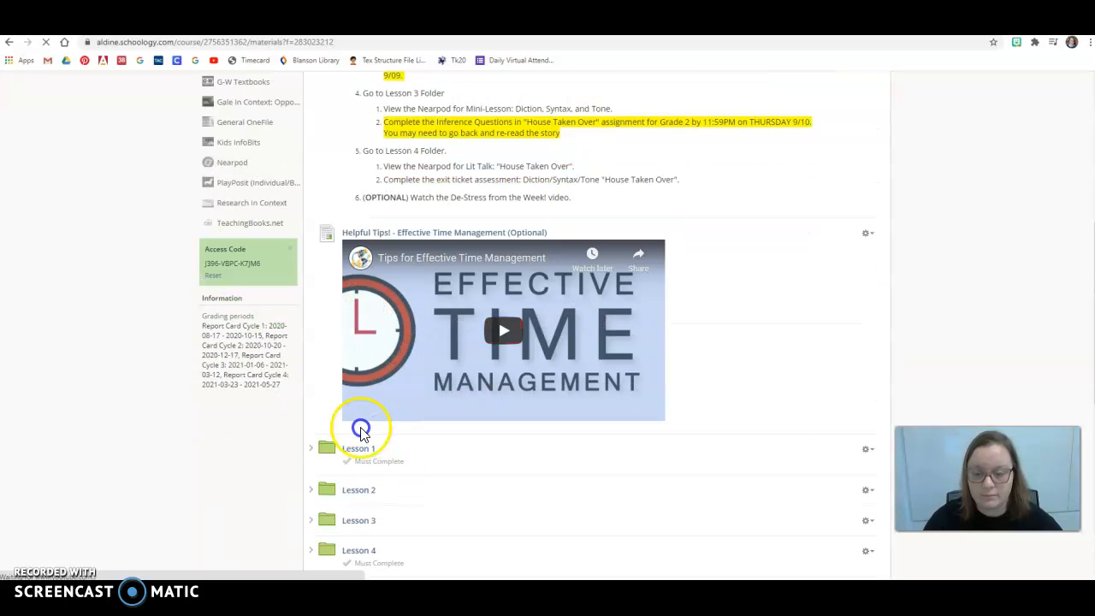
{"action": "left_click", "coordinate": [359, 491]}
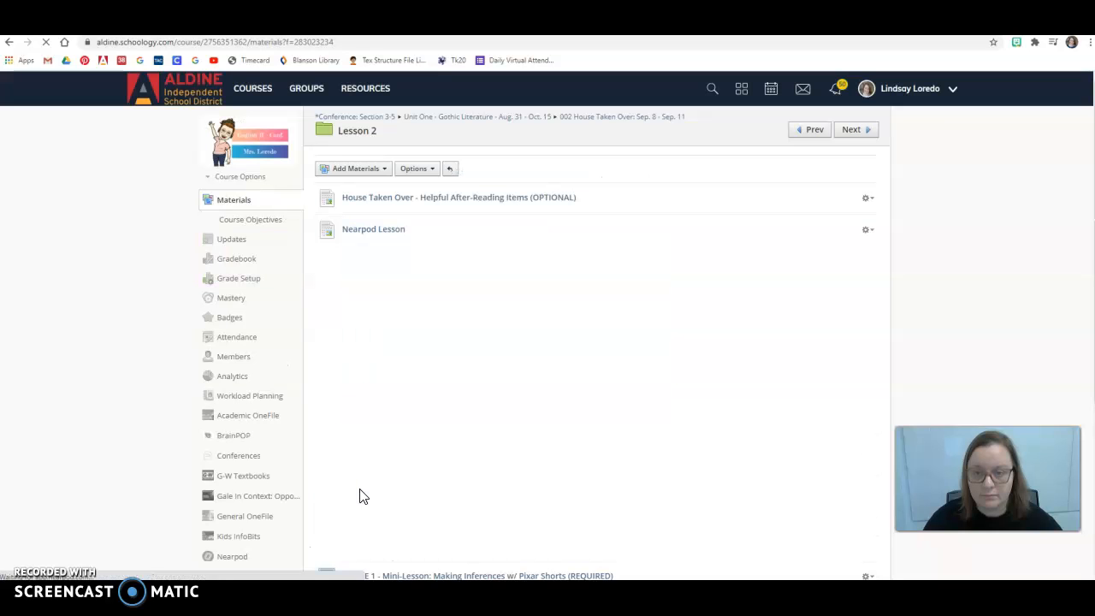
Step: Examine the embedded Nearpod lesson in Lesson 2, including its option for opening the lesson in Nearpod
{"action": "left_click", "coordinate": [369, 231]}
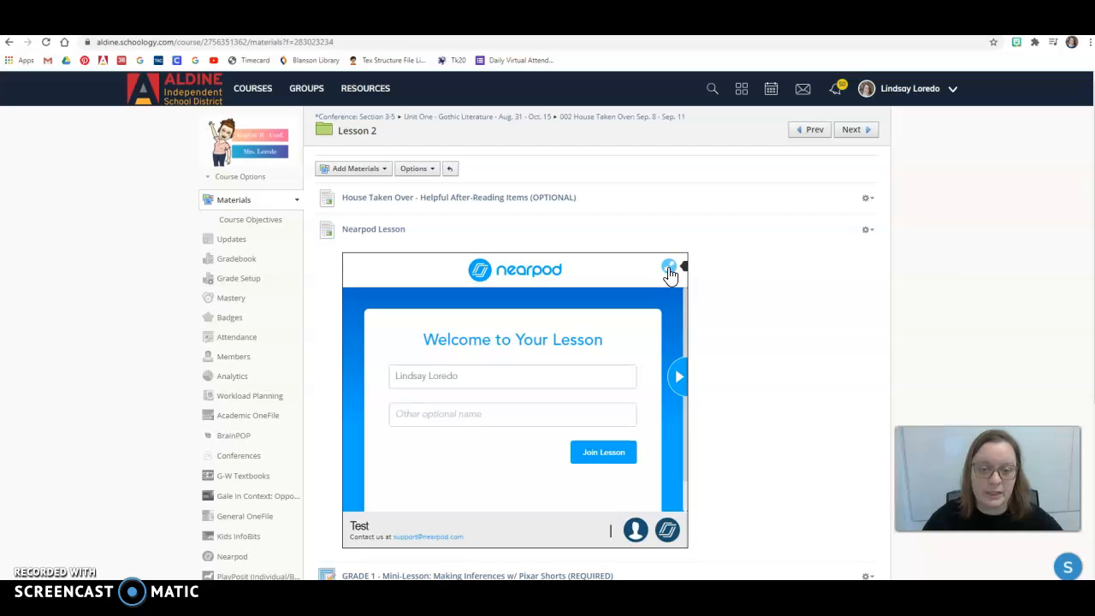
{"action": "left_click", "coordinate": [668, 532]}
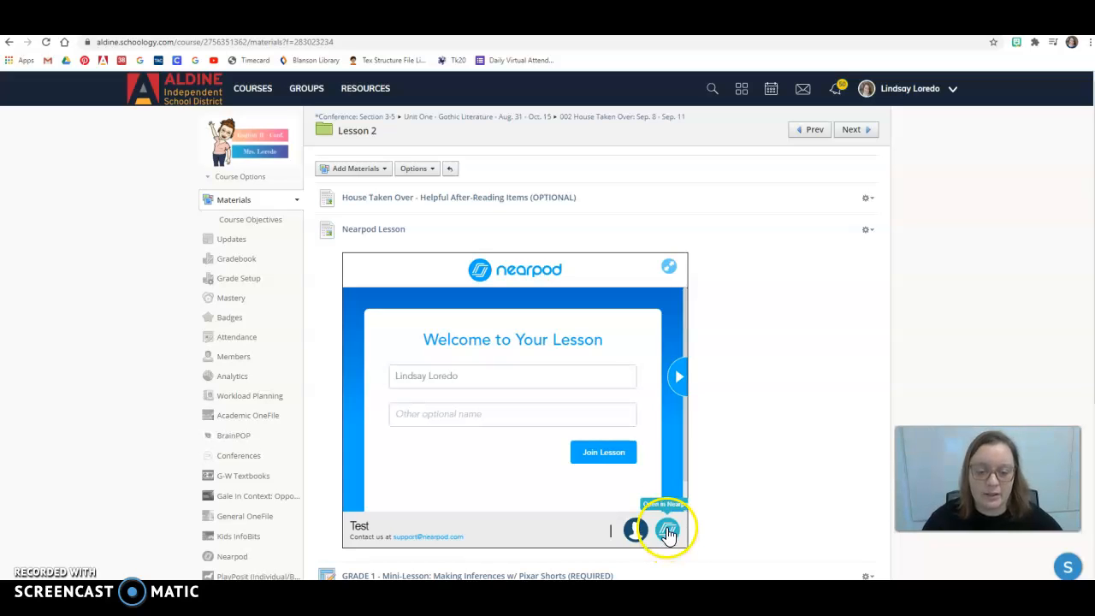
{"action": "left_click", "coordinate": [668, 532]}
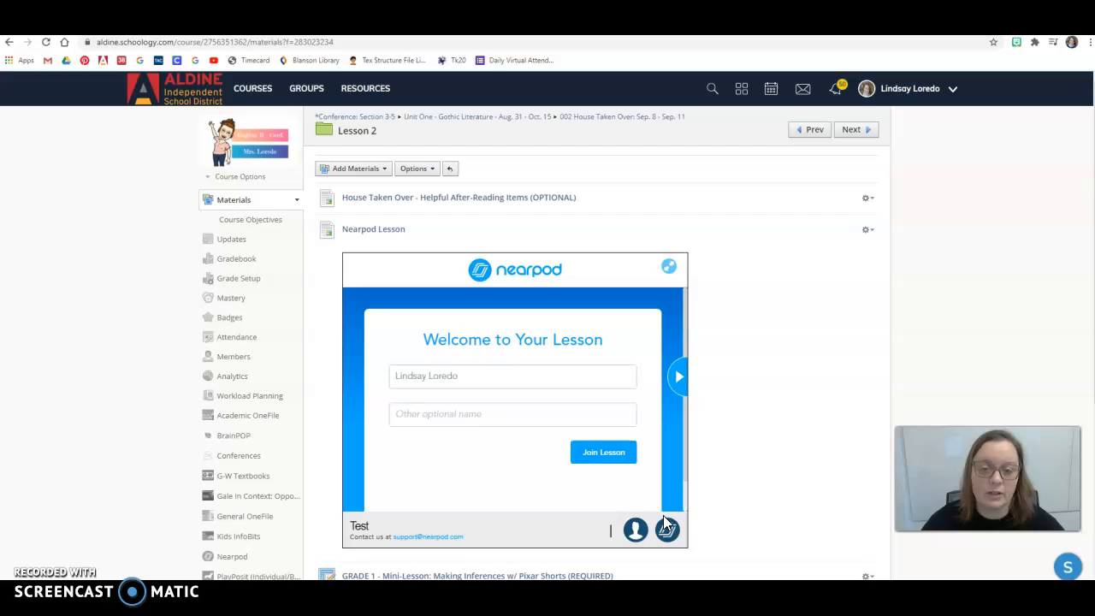
{"action": "left_click", "coordinate": [667, 531]}
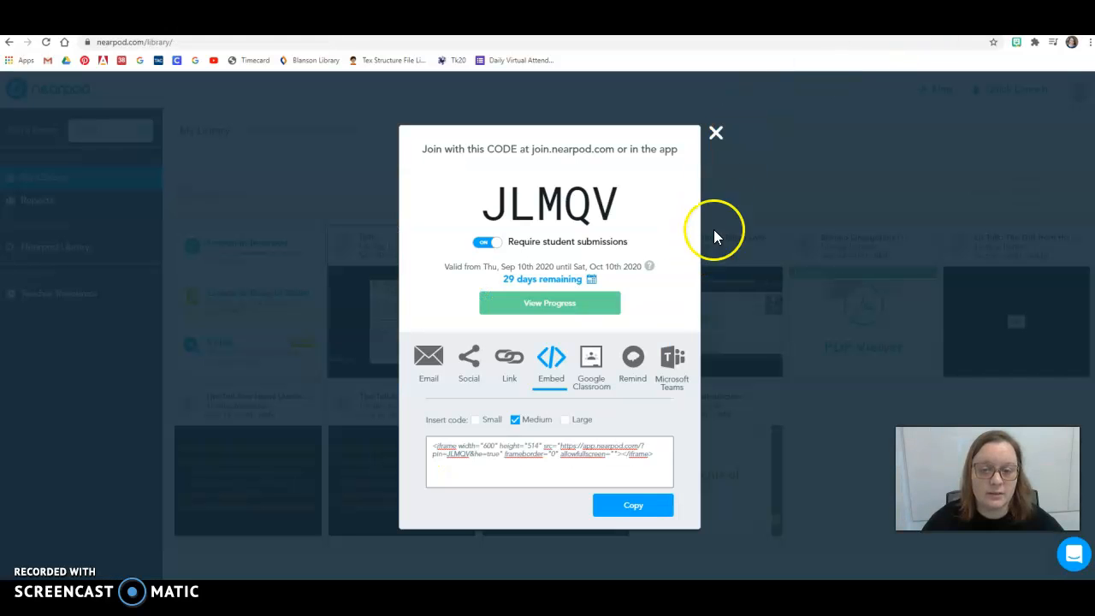
Step: Back in Nearpod, close the lesson's sharing dialog and open the post-session reports
{"action": "left_click", "coordinate": [717, 134]}
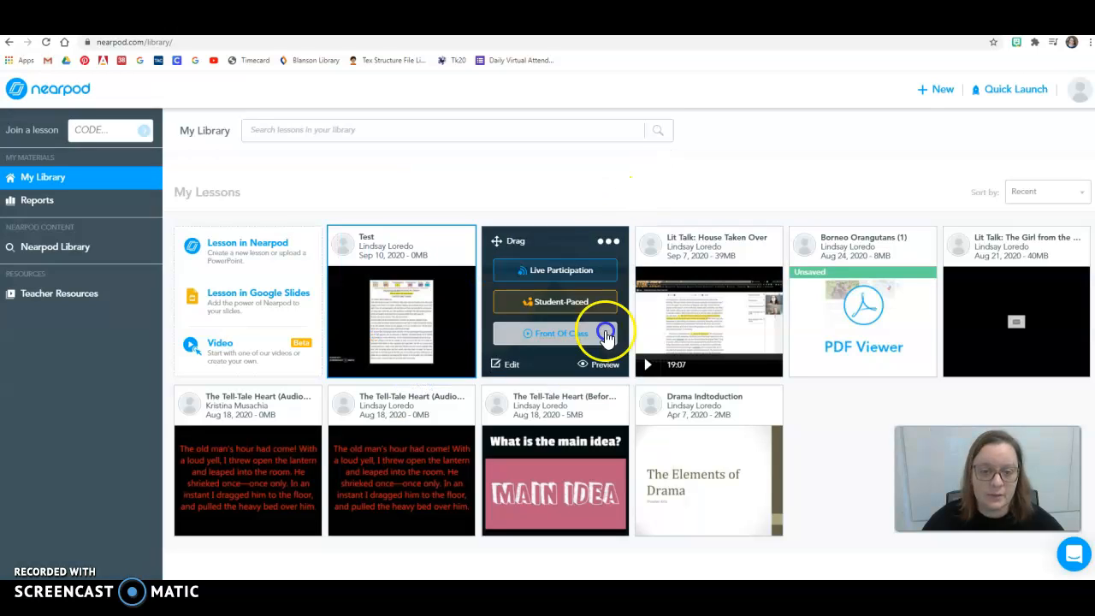
{"action": "mouse_move", "coordinate": [697, 402]}
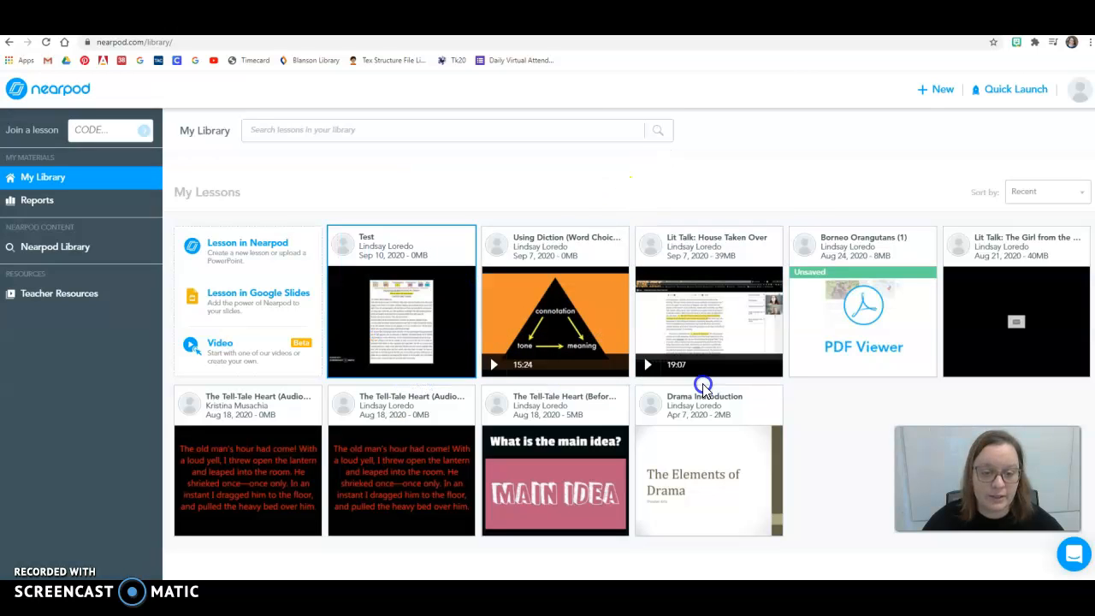
{"action": "mouse_move", "coordinate": [696, 356]}
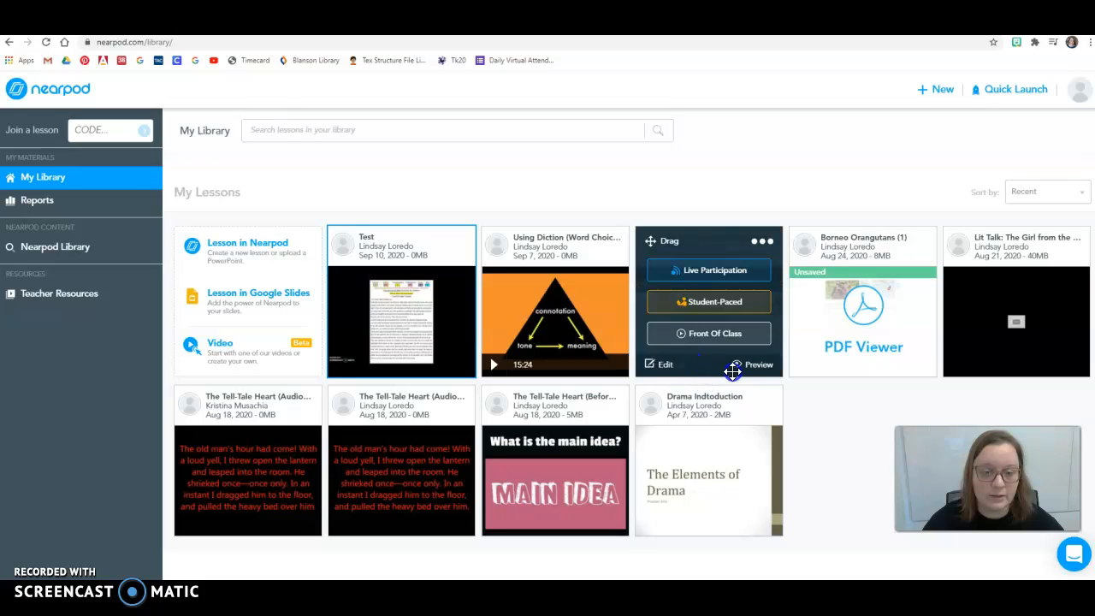
{"action": "left_click", "coordinate": [36, 203]}
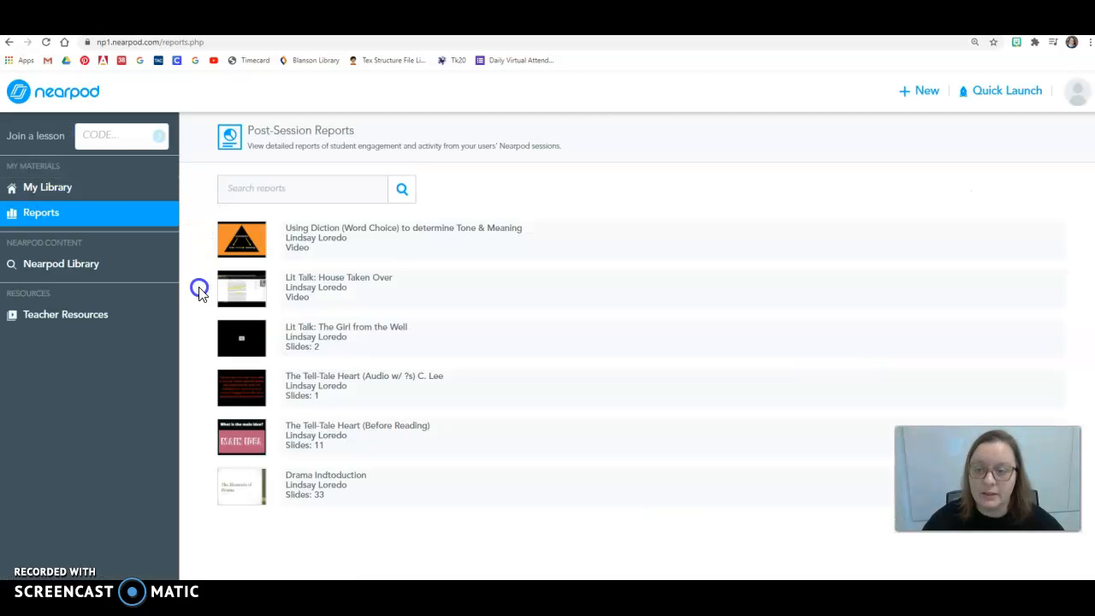
Step: Open the video report for the 2020-9-7 8:08 pm session of Using Diction (Word Choice) to determine Tone & Meaning, dismissing its welcome message
{"action": "left_click", "coordinate": [307, 236]}
{"action": "left_click", "coordinate": [298, 243]}
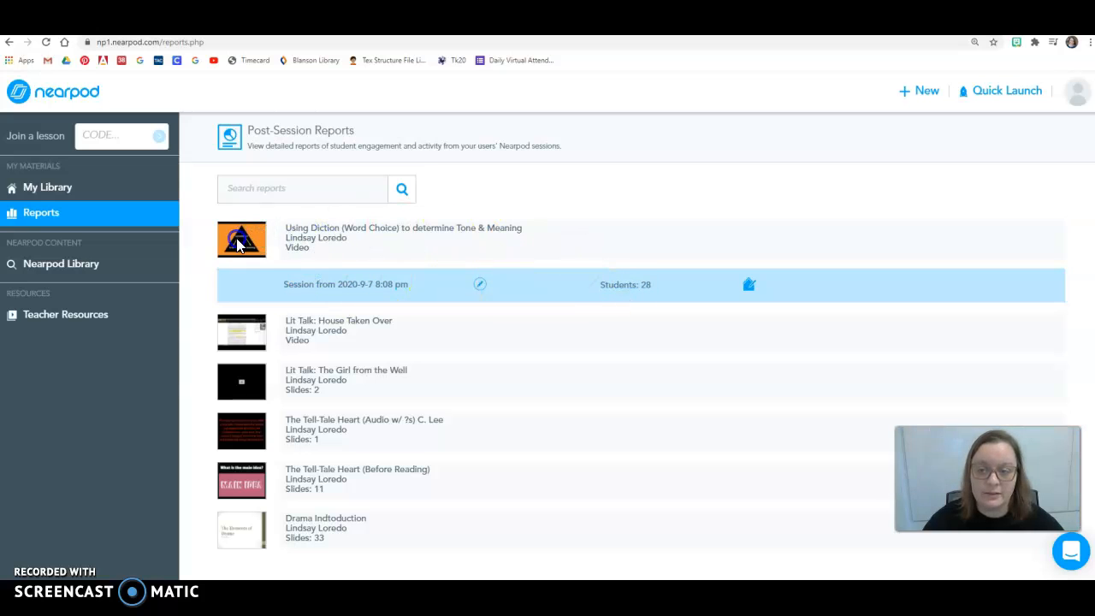
{"action": "left_click", "coordinate": [369, 290]}
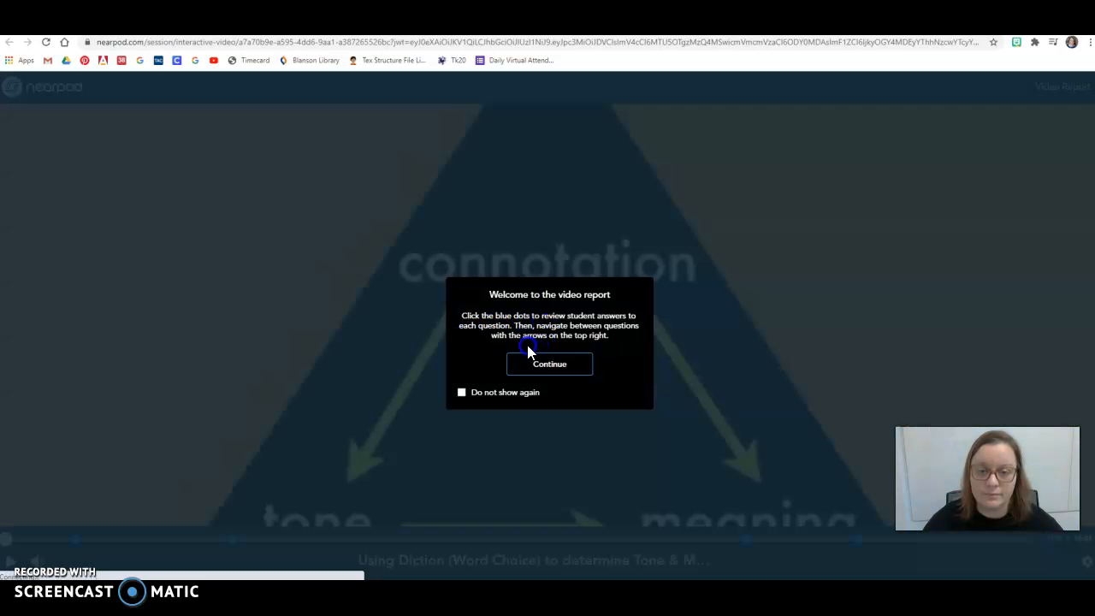
{"action": "left_click", "coordinate": [522, 366]}
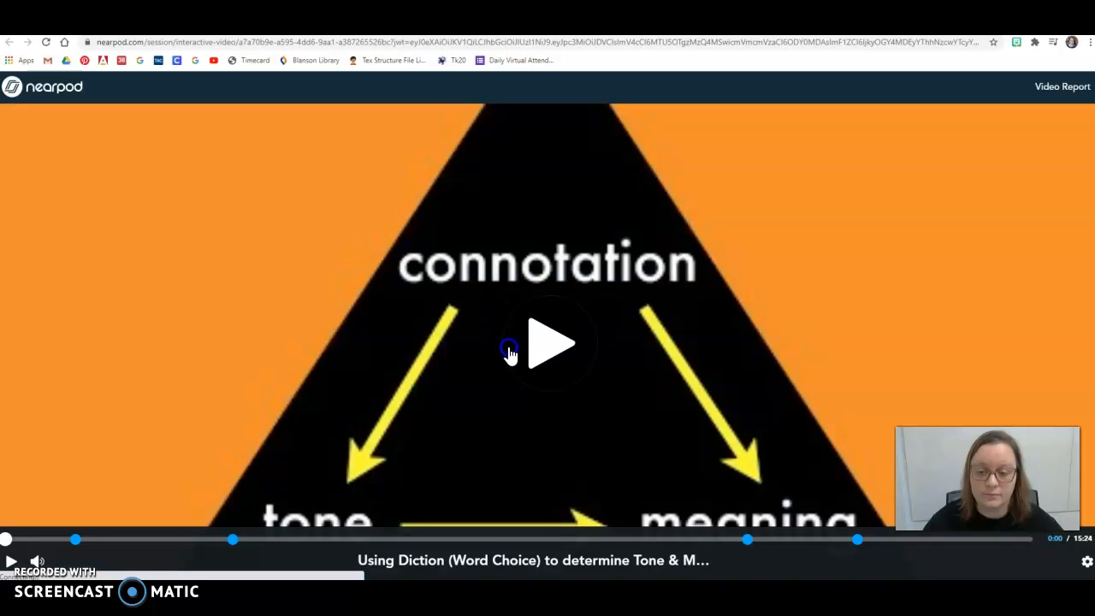
Step: Review the student answers to the video's first open-ended question at 1:03, then collapse the answer list
{"action": "left_click", "coordinate": [78, 544]}
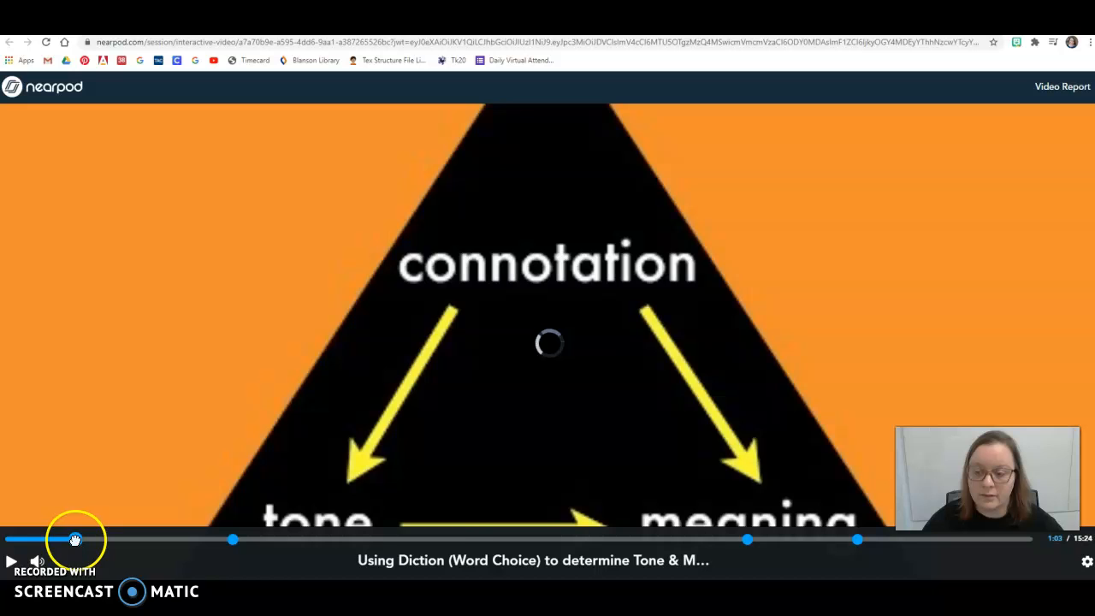
{"action": "scroll", "coordinate": [175, 431], "scroll_direction": "down", "scroll_amount": 5}
{"action": "scroll", "coordinate": [180, 438], "scroll_direction": "down", "scroll_amount": 10}
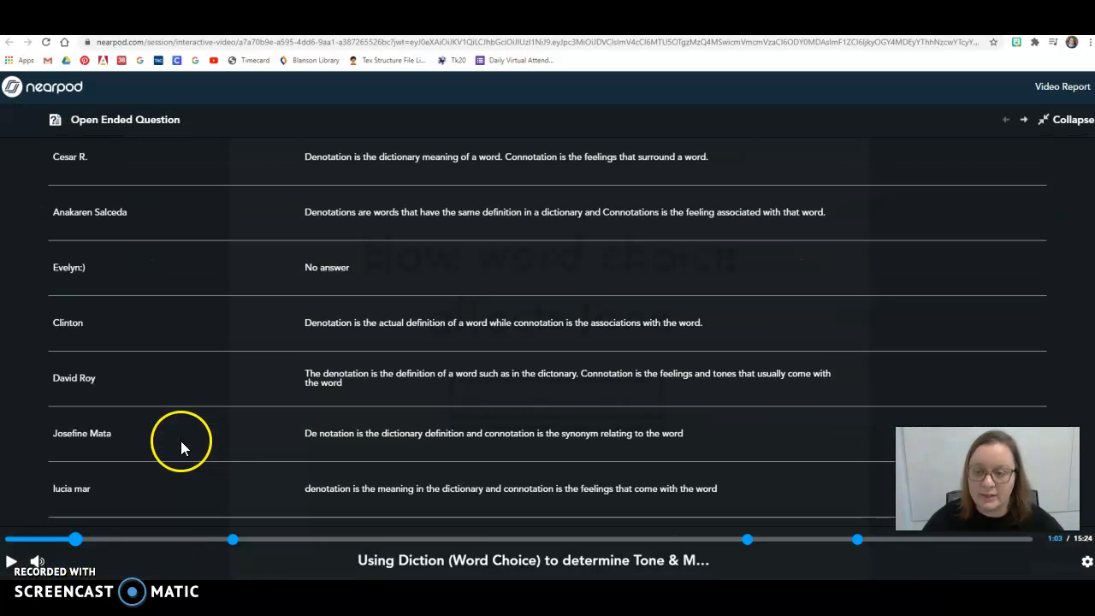
{"action": "scroll", "coordinate": [214, 440], "scroll_direction": "up", "scroll_amount": 8}
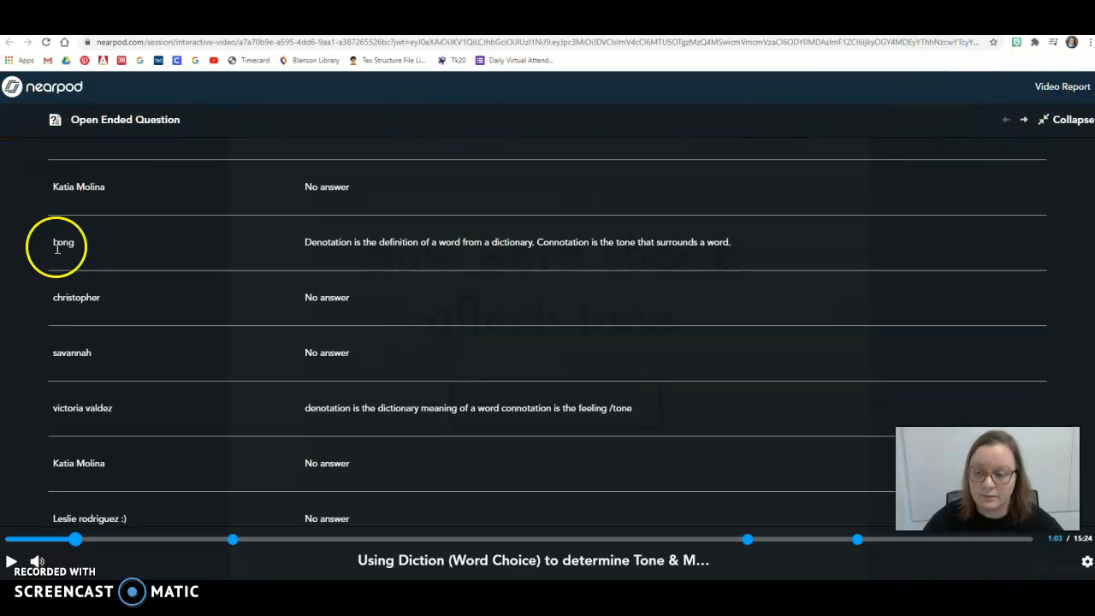
{"action": "left_click", "coordinate": [1052, 122]}
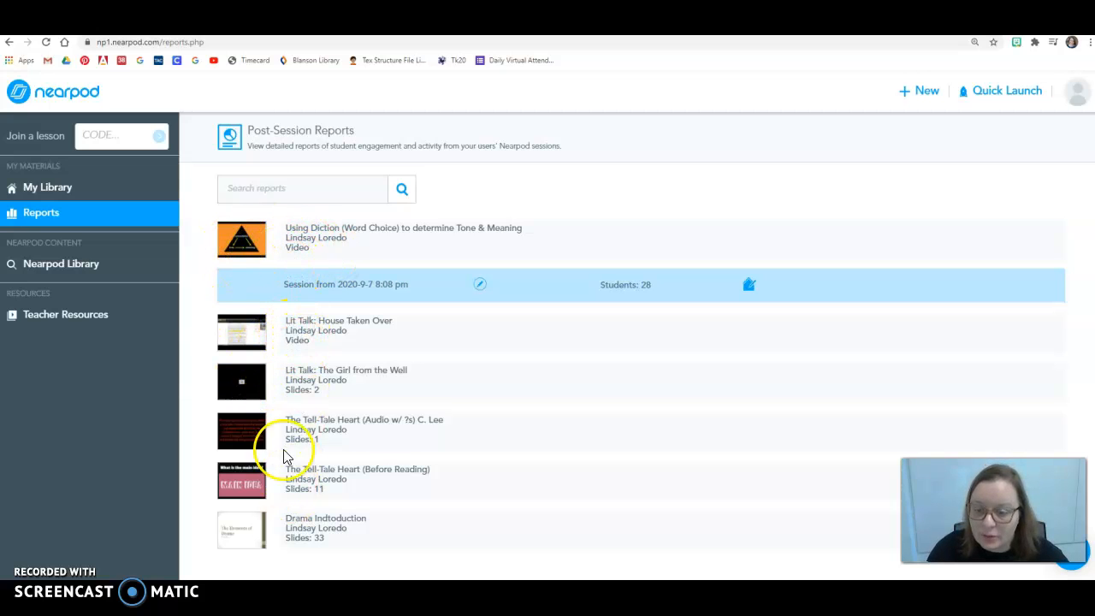
Step: Open the 2020-8-31 10:10 am session report for Lit Talk: The Girl from the Well and review the student engagement details
{"action": "left_click", "coordinate": [311, 389]}
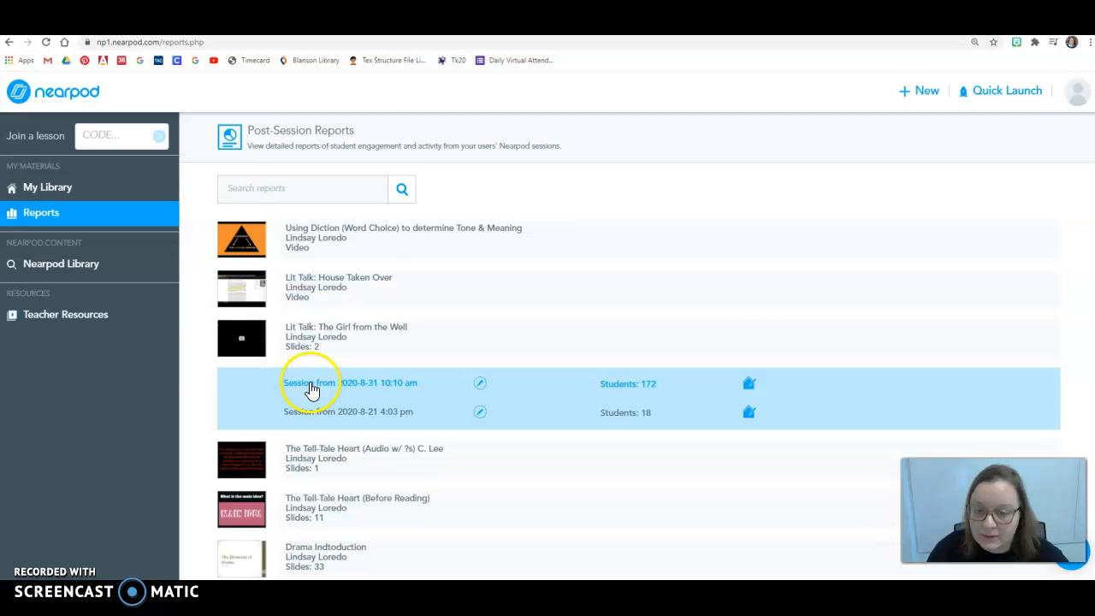
{"action": "left_click", "coordinate": [317, 390]}
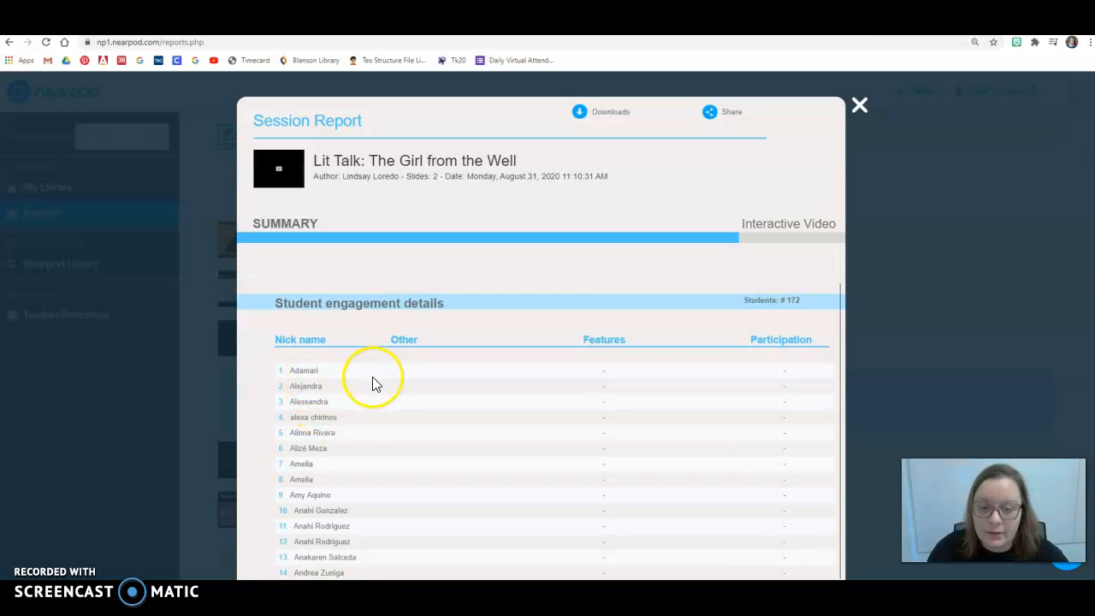
{"action": "scroll", "coordinate": [373, 389], "scroll_direction": "down", "scroll_amount": 10}
{"action": "scroll", "coordinate": [377, 394], "scroll_direction": "down", "scroll_amount": 18}
{"action": "scroll", "coordinate": [373, 408], "scroll_direction": "down", "scroll_amount": 3}
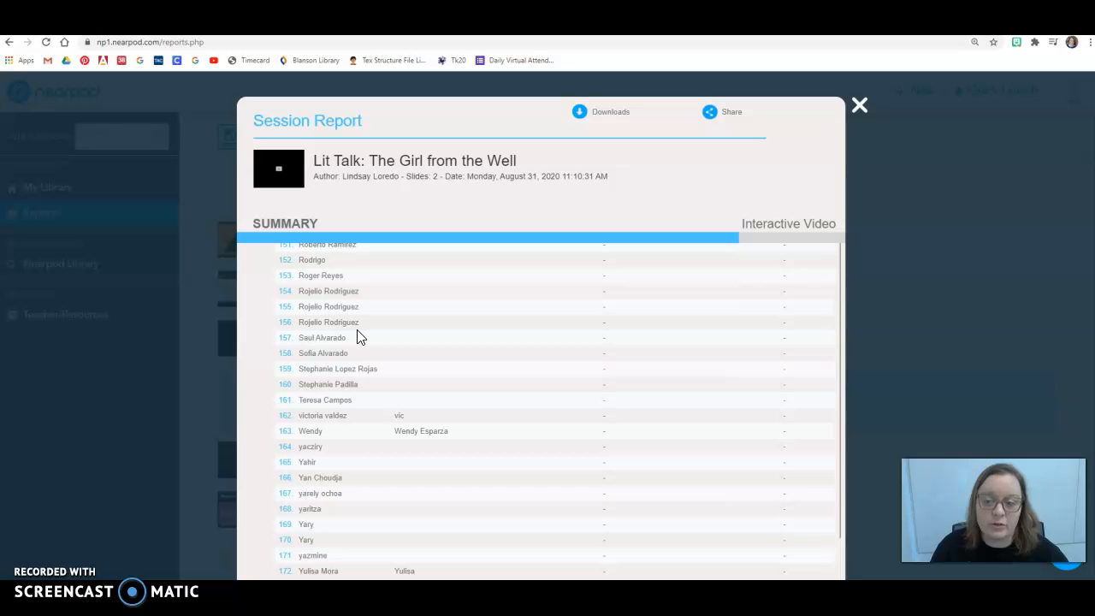
{"action": "scroll", "coordinate": [318, 459], "scroll_direction": "up", "scroll_amount": 7}
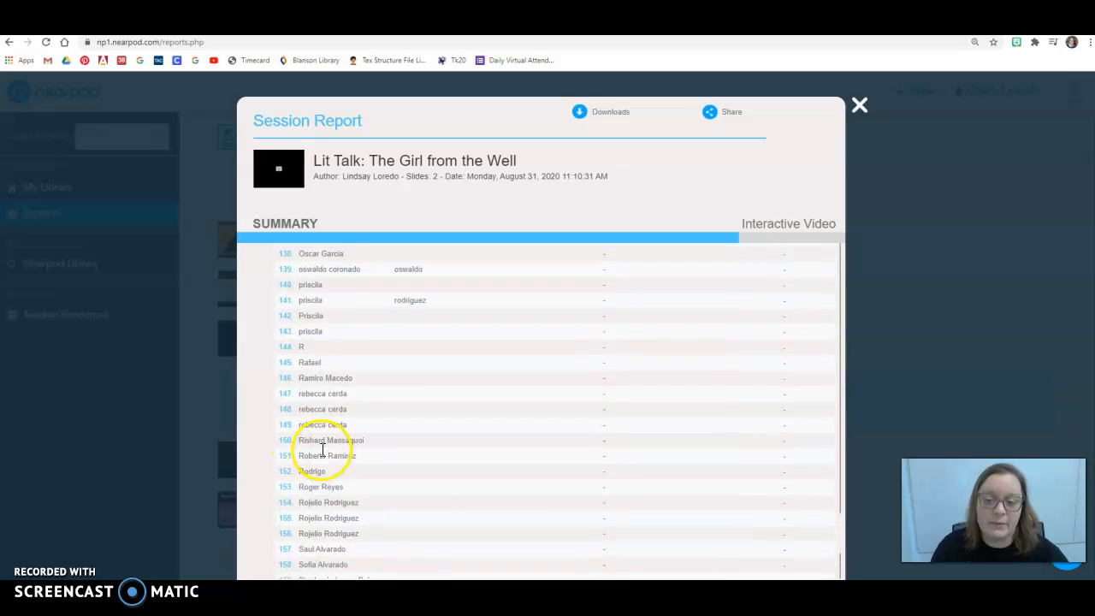
{"action": "scroll", "coordinate": [322, 450], "scroll_direction": "up", "scroll_amount": 12}
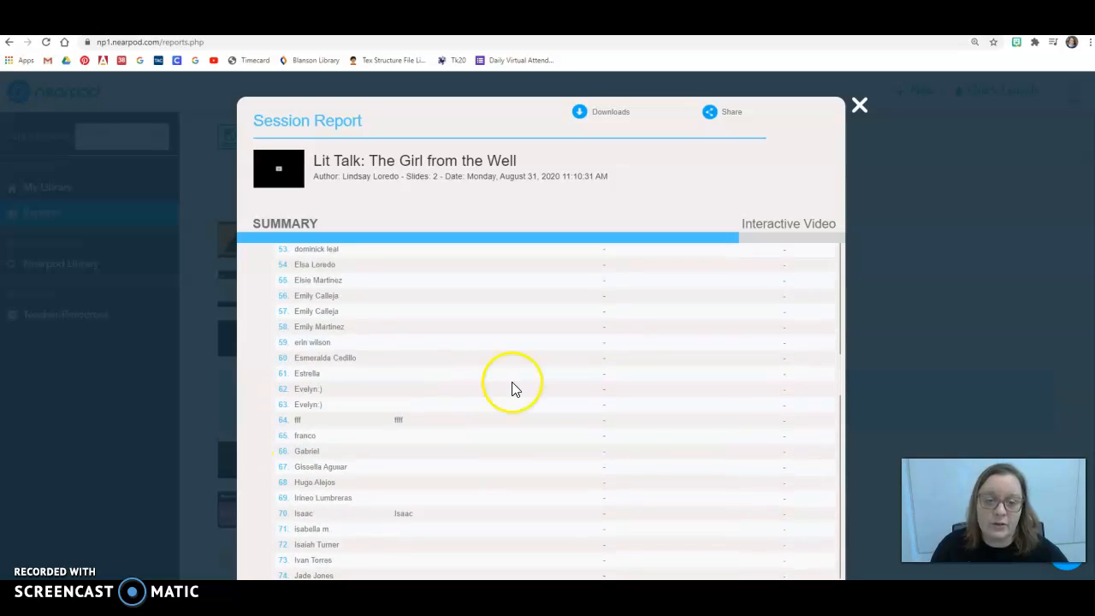
Step: Open the class board of the first interactive video in the session report
{"action": "left_click", "coordinate": [779, 225]}
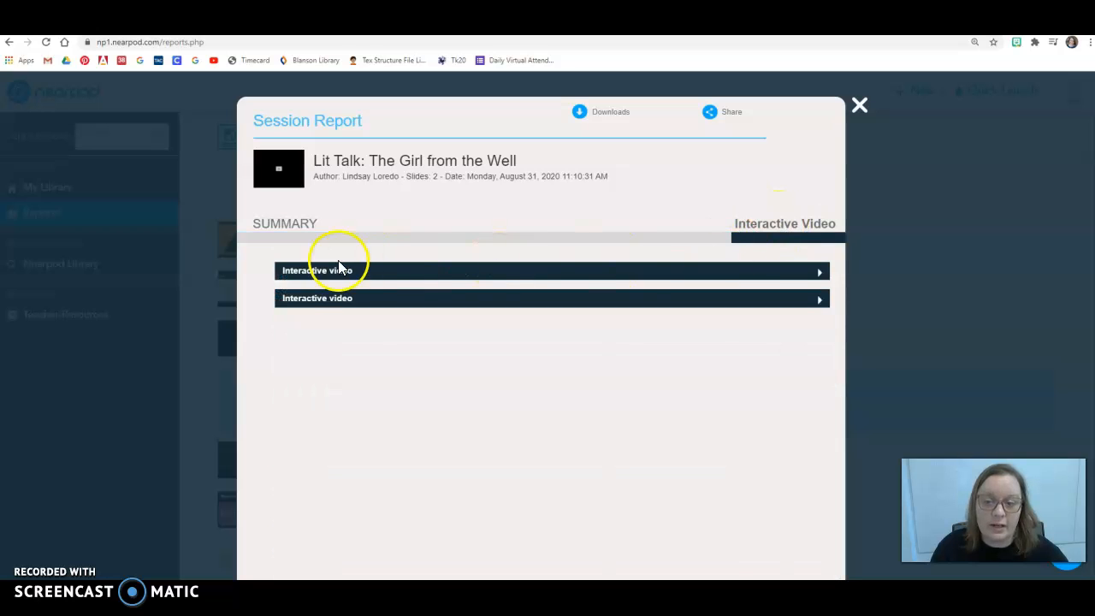
{"action": "left_click", "coordinate": [315, 274]}
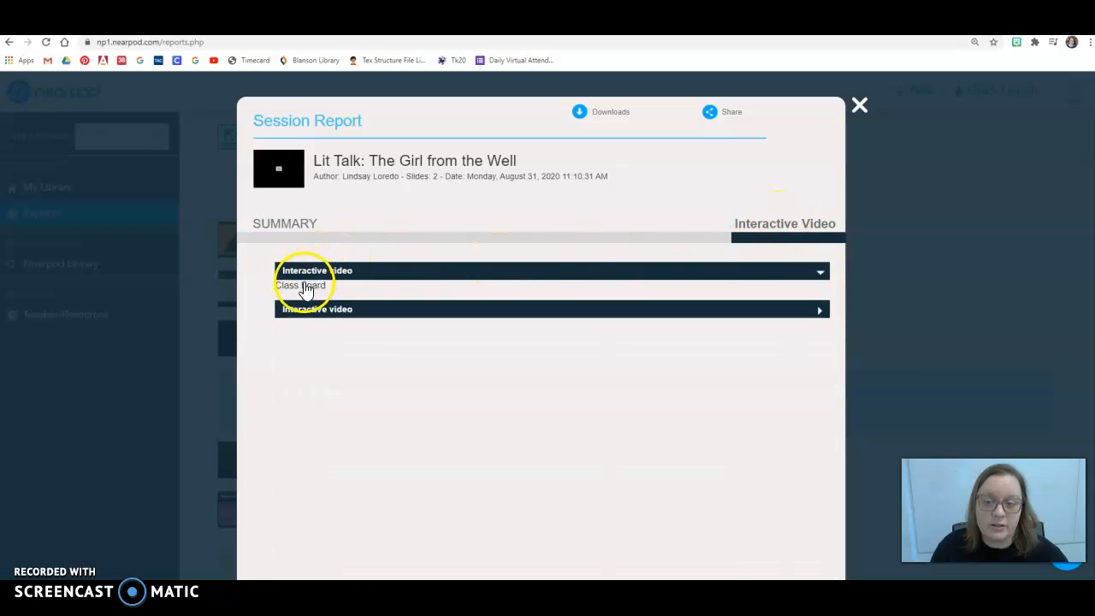
{"action": "left_click", "coordinate": [301, 286]}
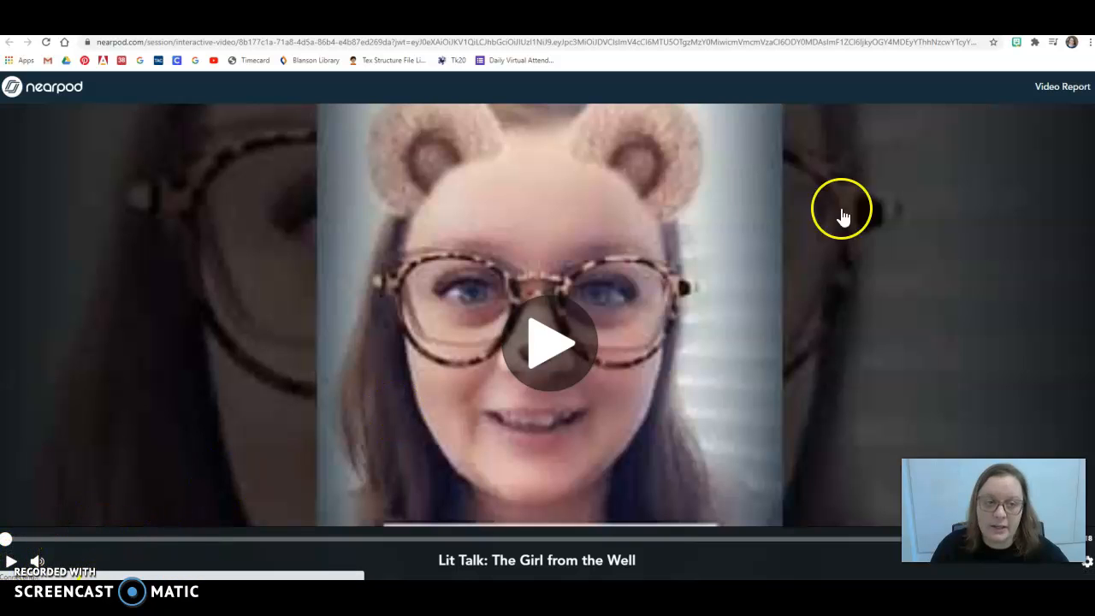
Step: Close the first video's report and open the class board of the second interactive video
{"action": "key", "text": "ctrl+w"}
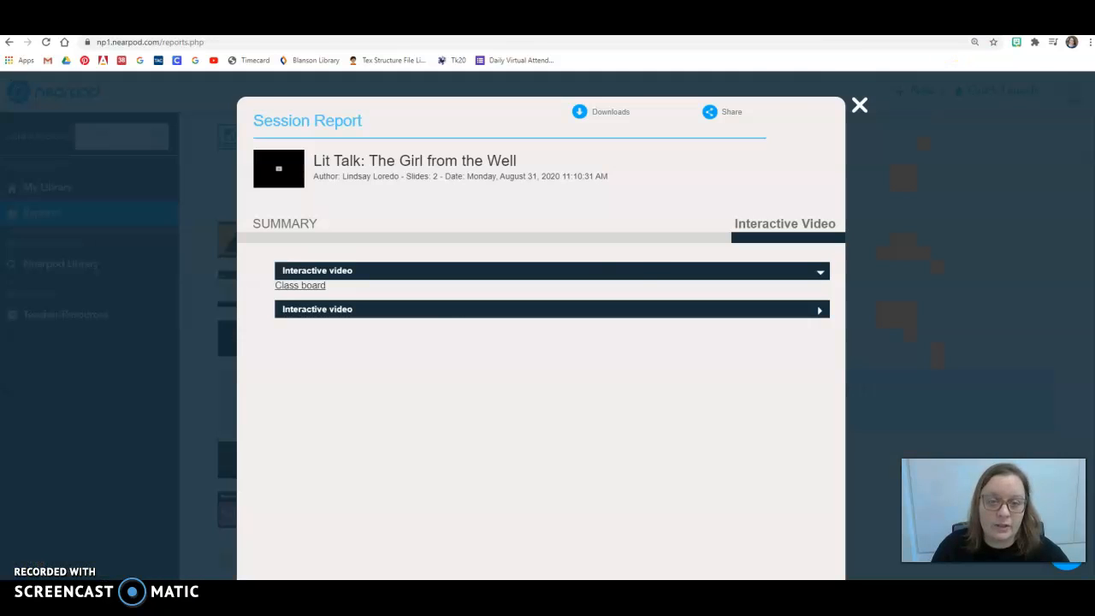
{"action": "left_click", "coordinate": [321, 310]}
{"action": "left_click", "coordinate": [301, 324]}
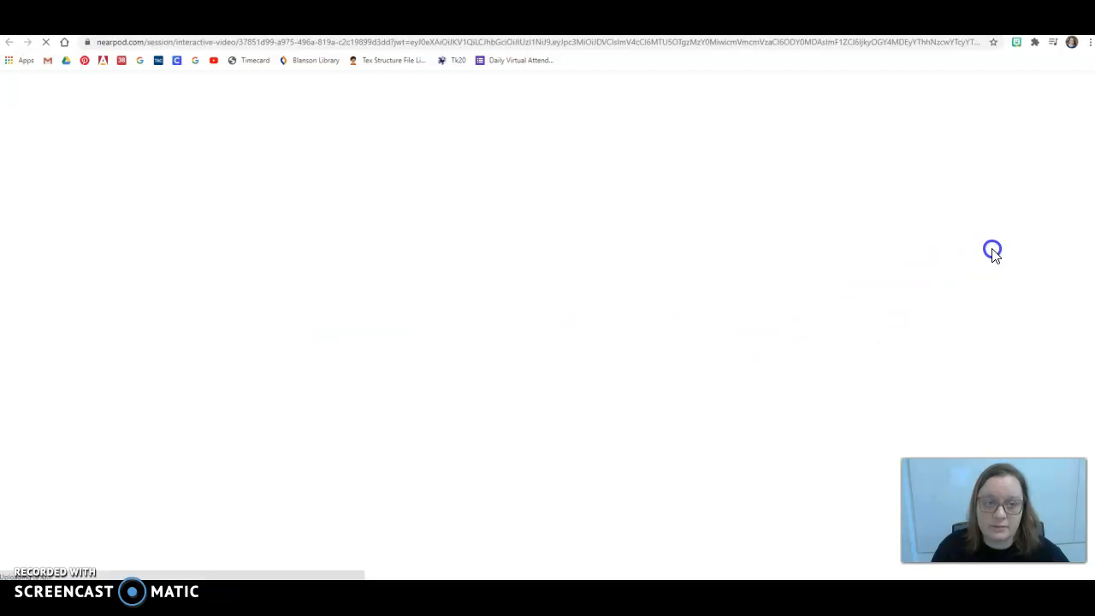